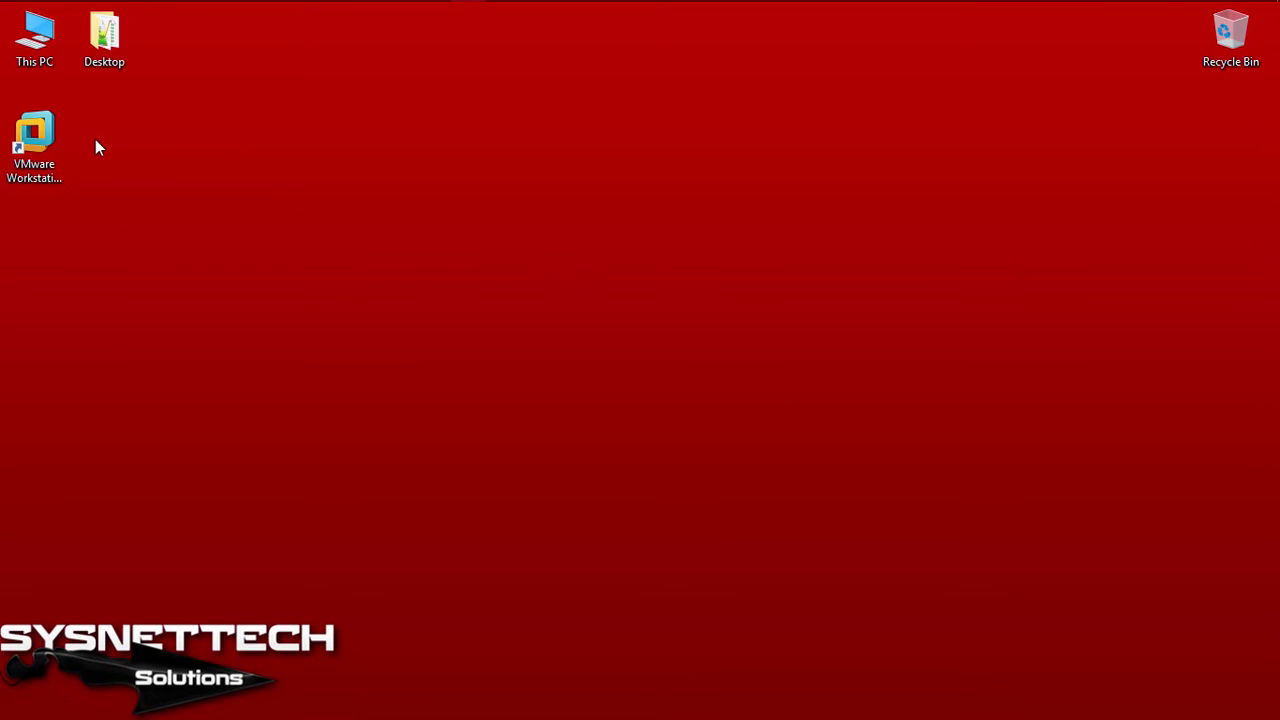
Step: Open VMware Workstation from its desktop shortcut and move its window slightly down the desktop
click(45, 143)
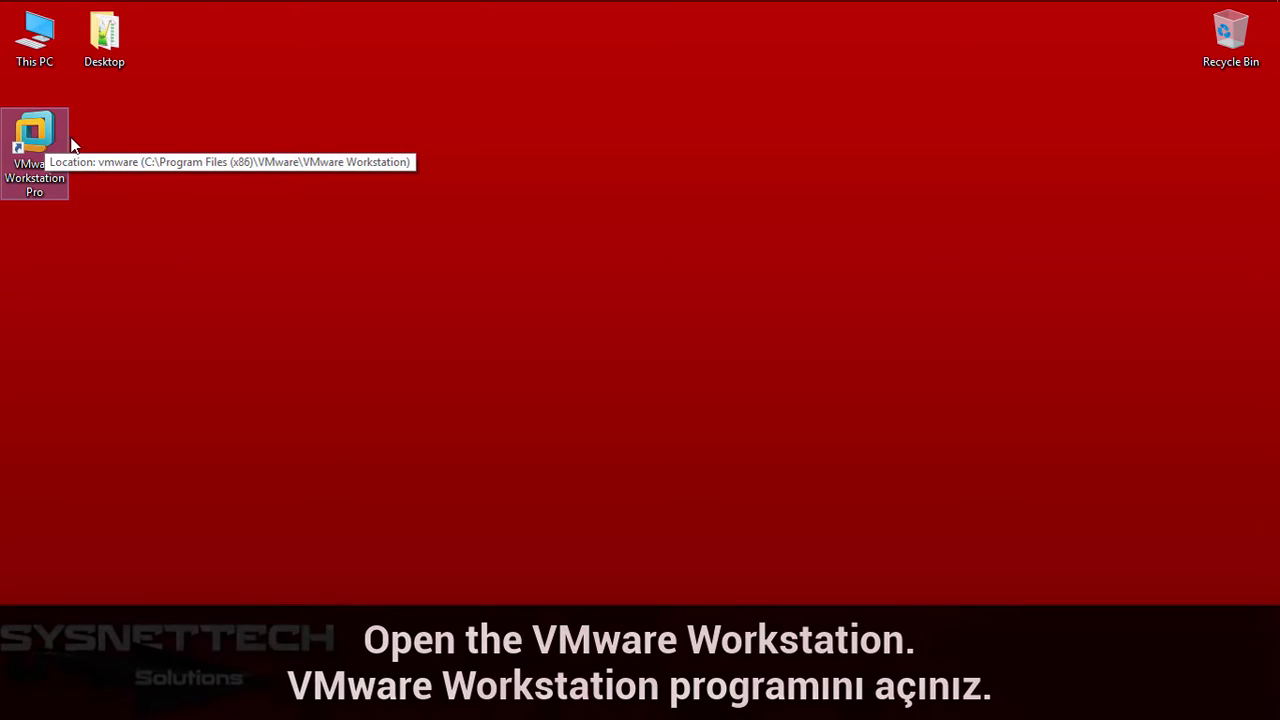
double_click(71, 145)
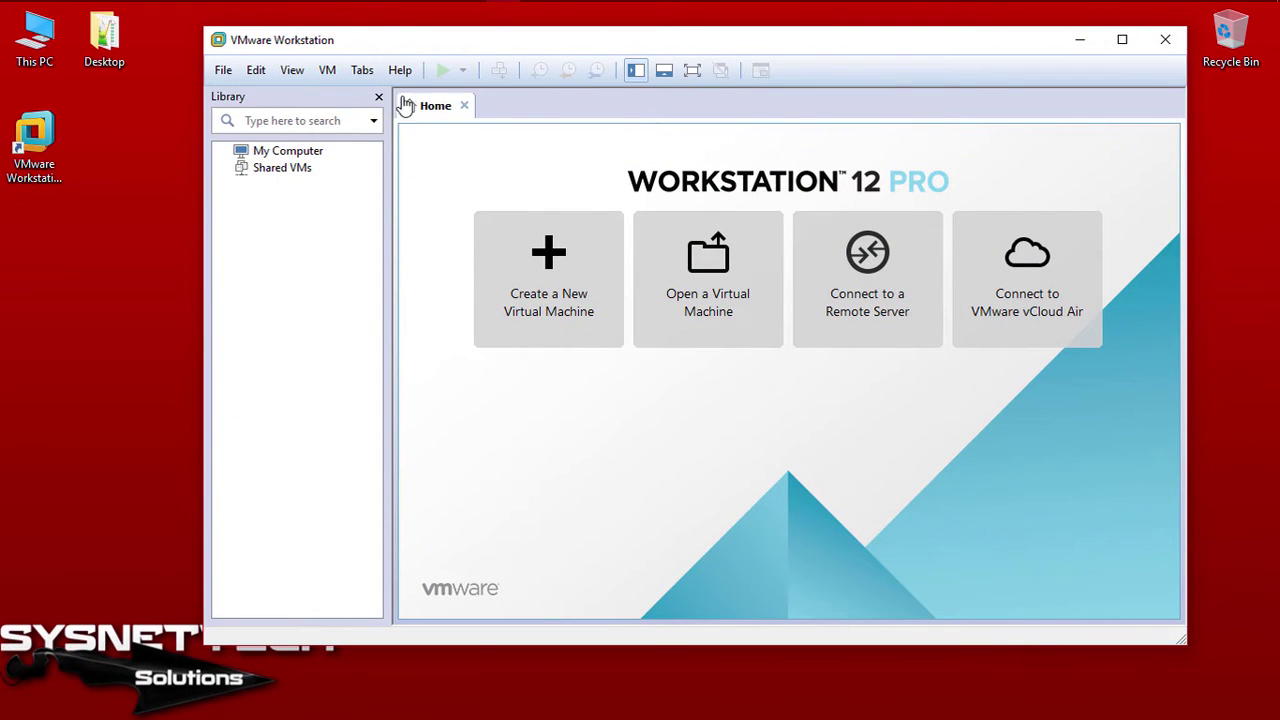
drag(612, 40, 597, 91)
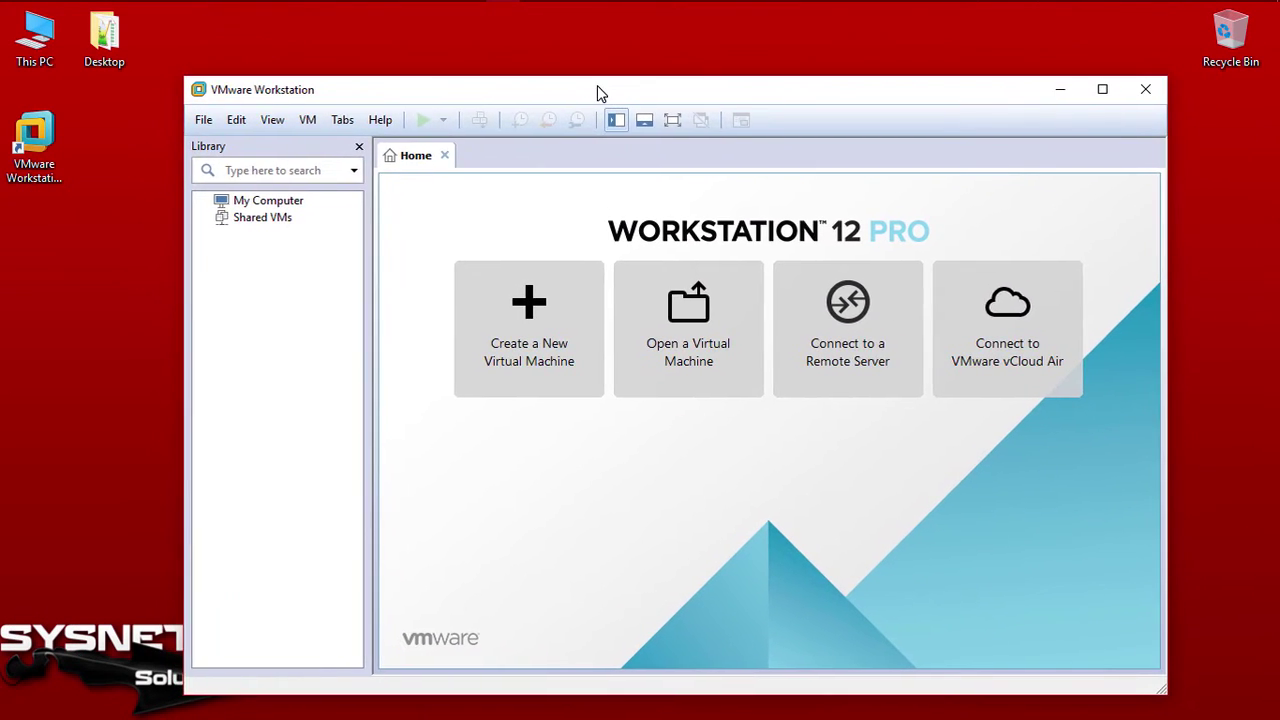
right_click(306, 262)
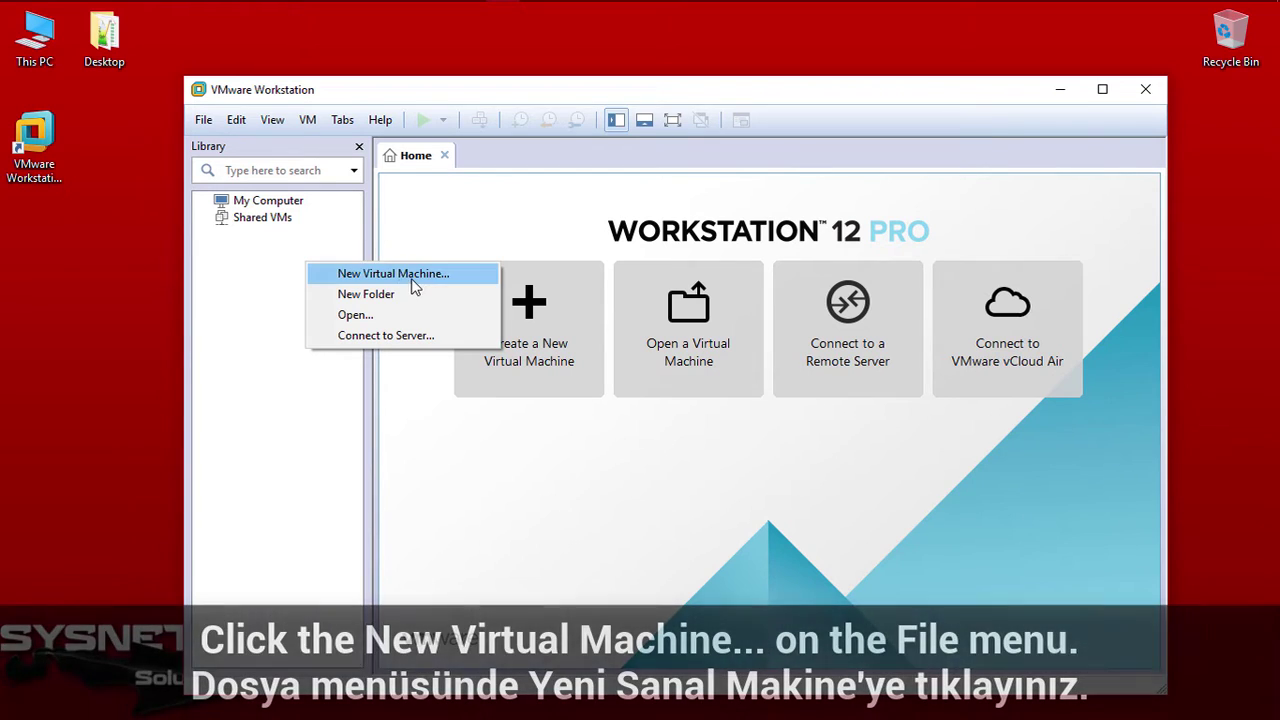
click(340, 246)
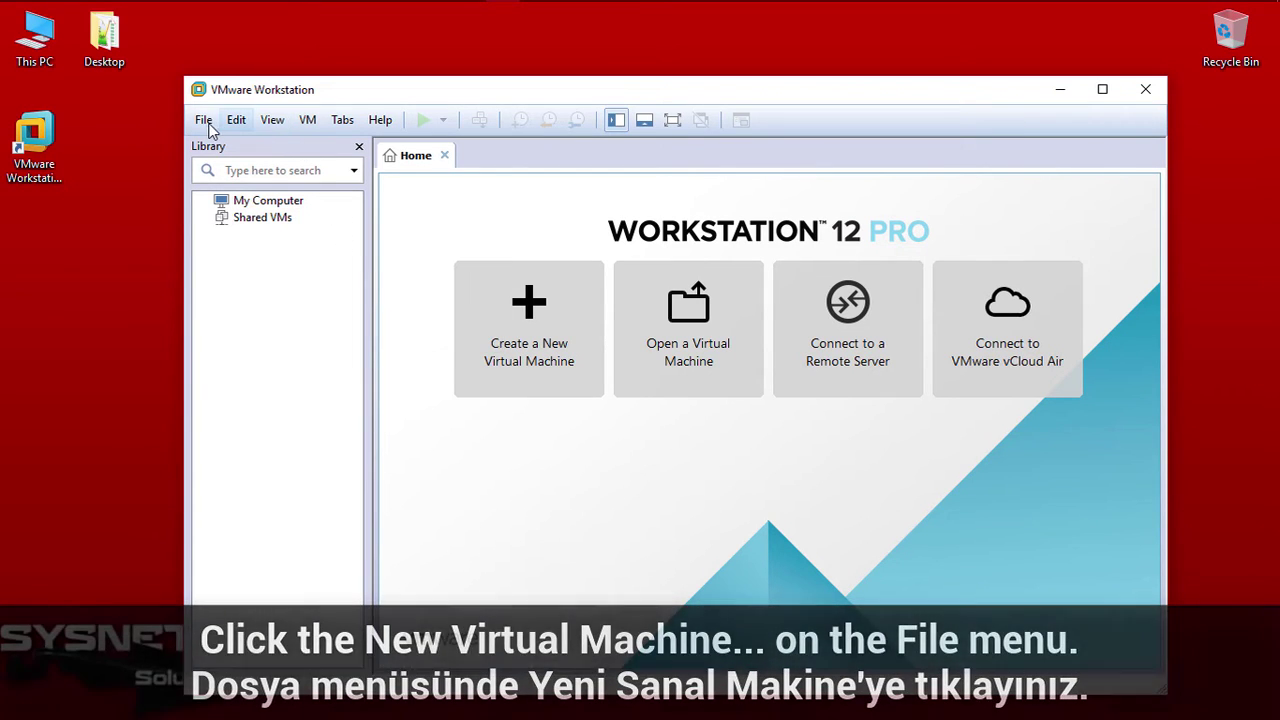
click(204, 120)
click(204, 120)
click(204, 120)
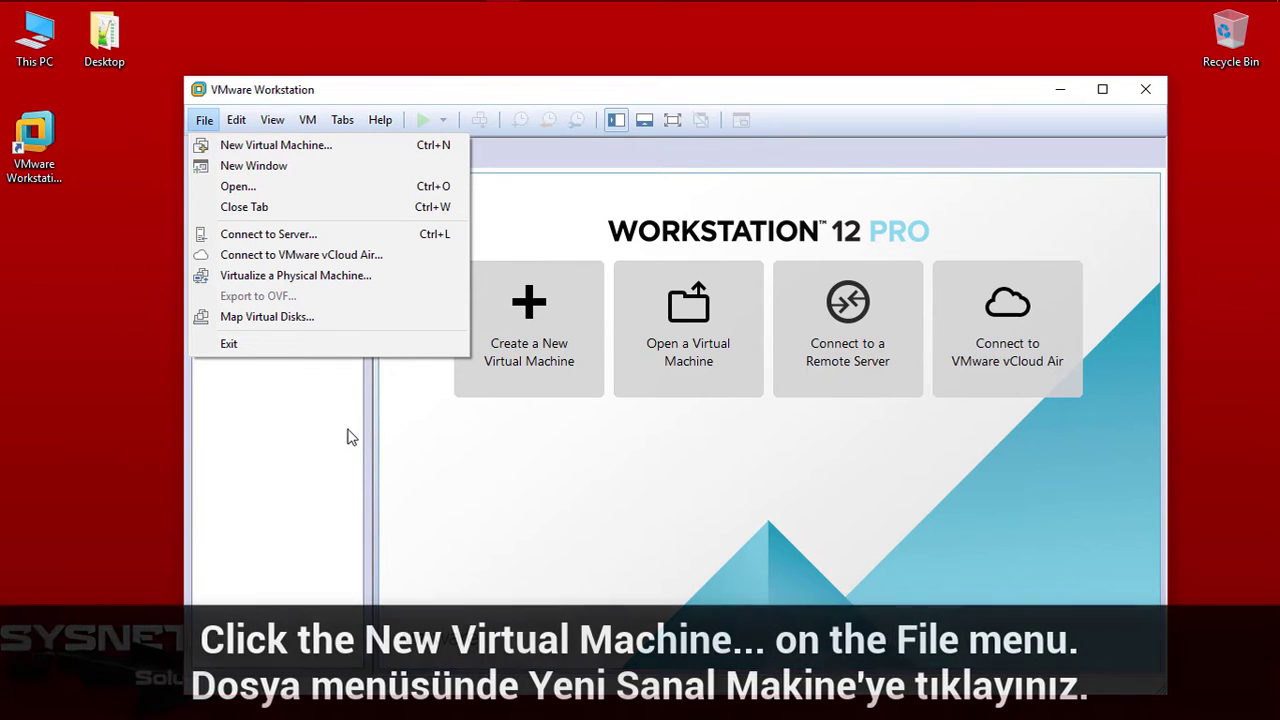
click(324, 402)
Step: Start creating a new virtual machine using the Custom (advanced) configuration
right_click(274, 272)
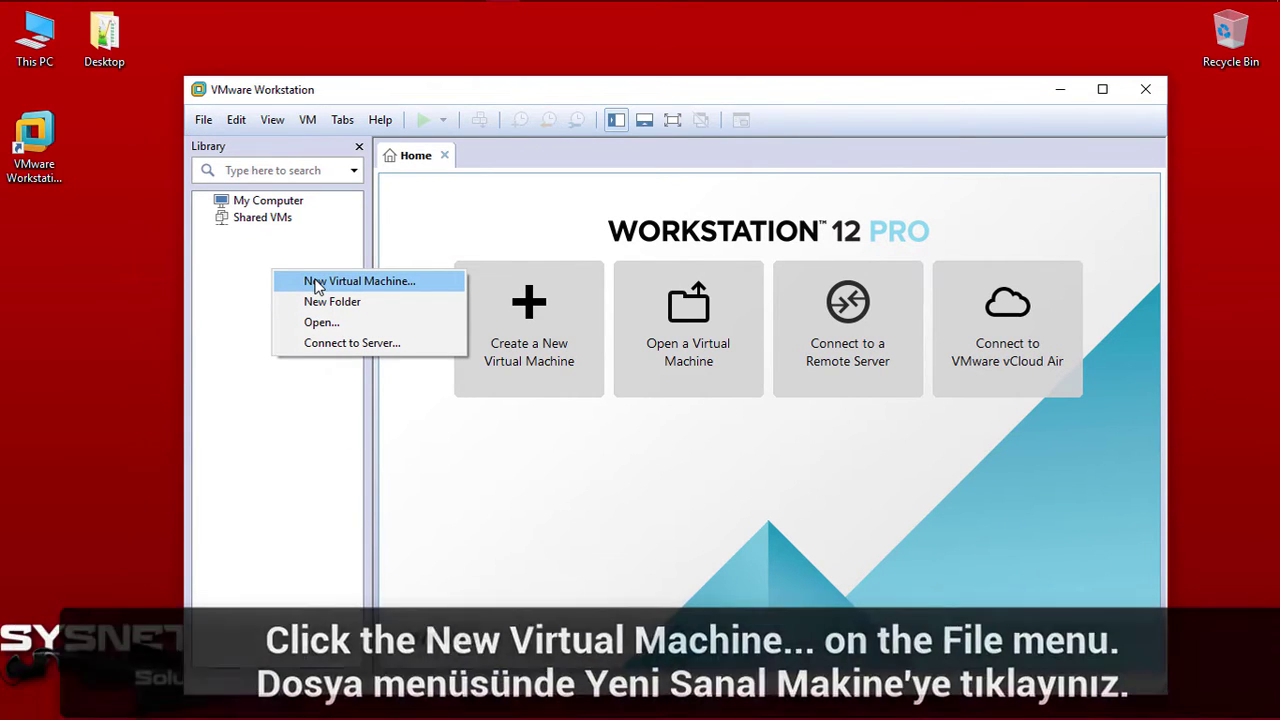
click(316, 284)
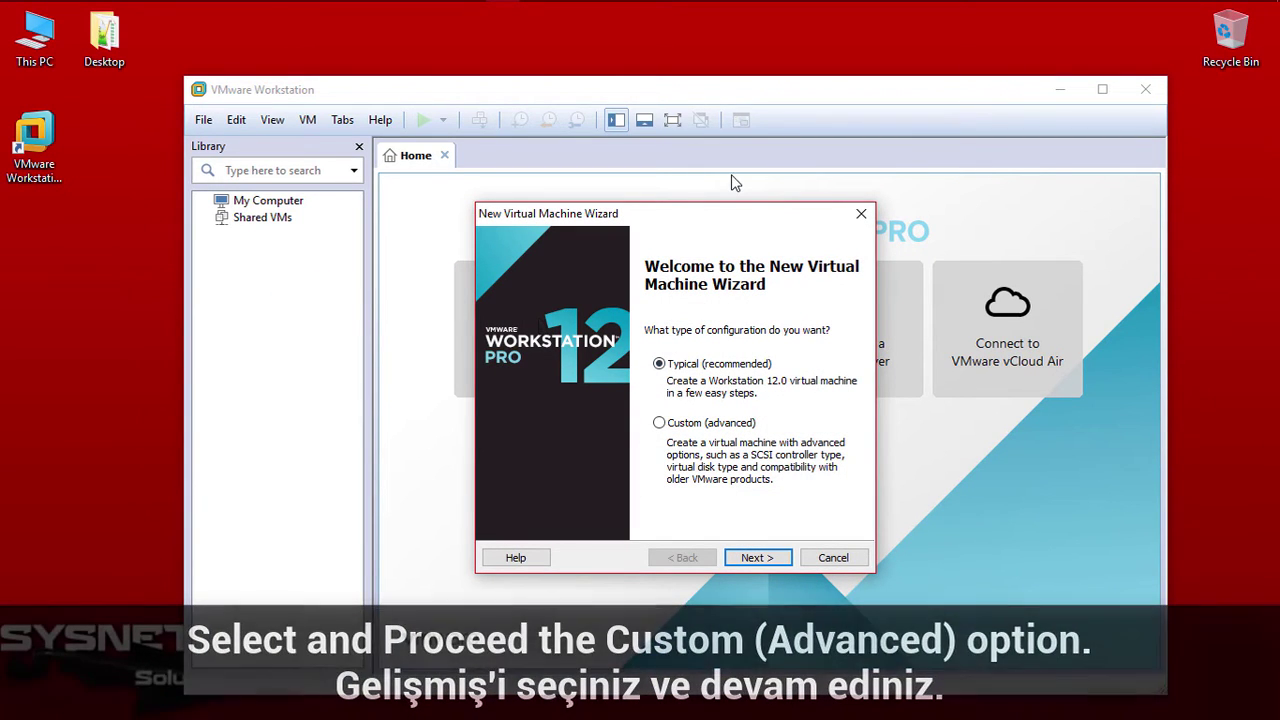
drag(715, 225, 655, 210)
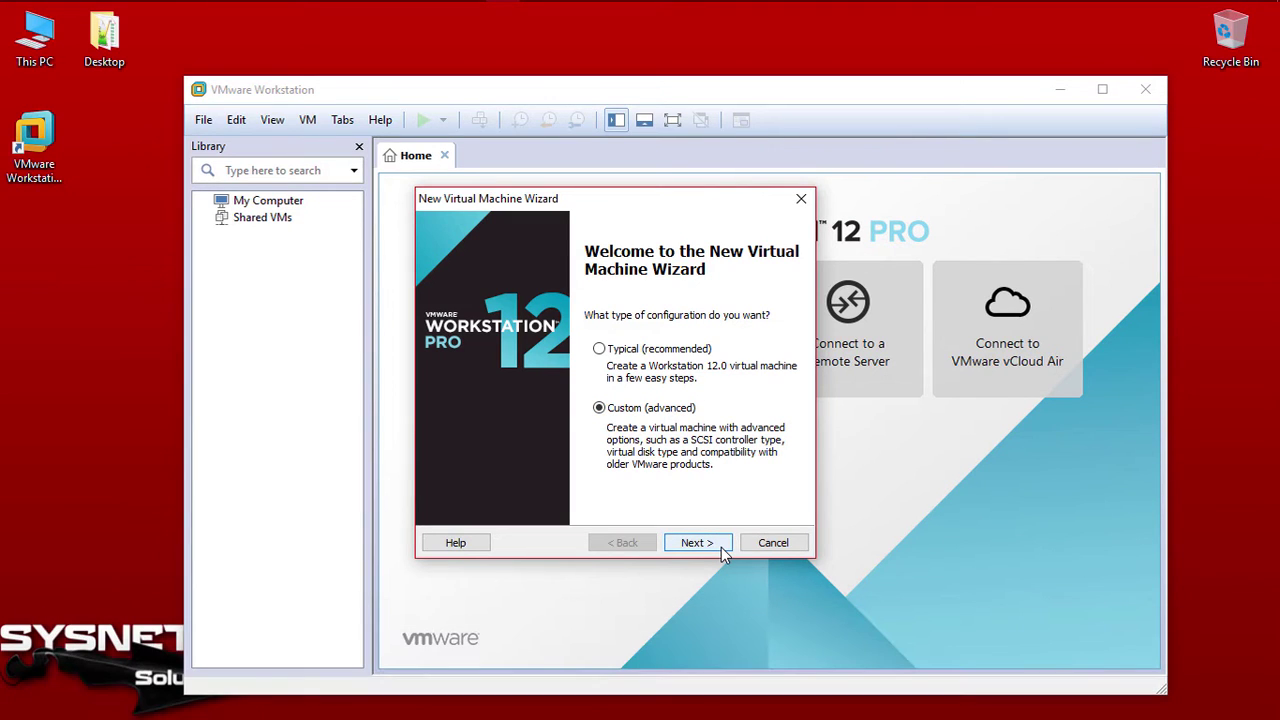
click(721, 547)
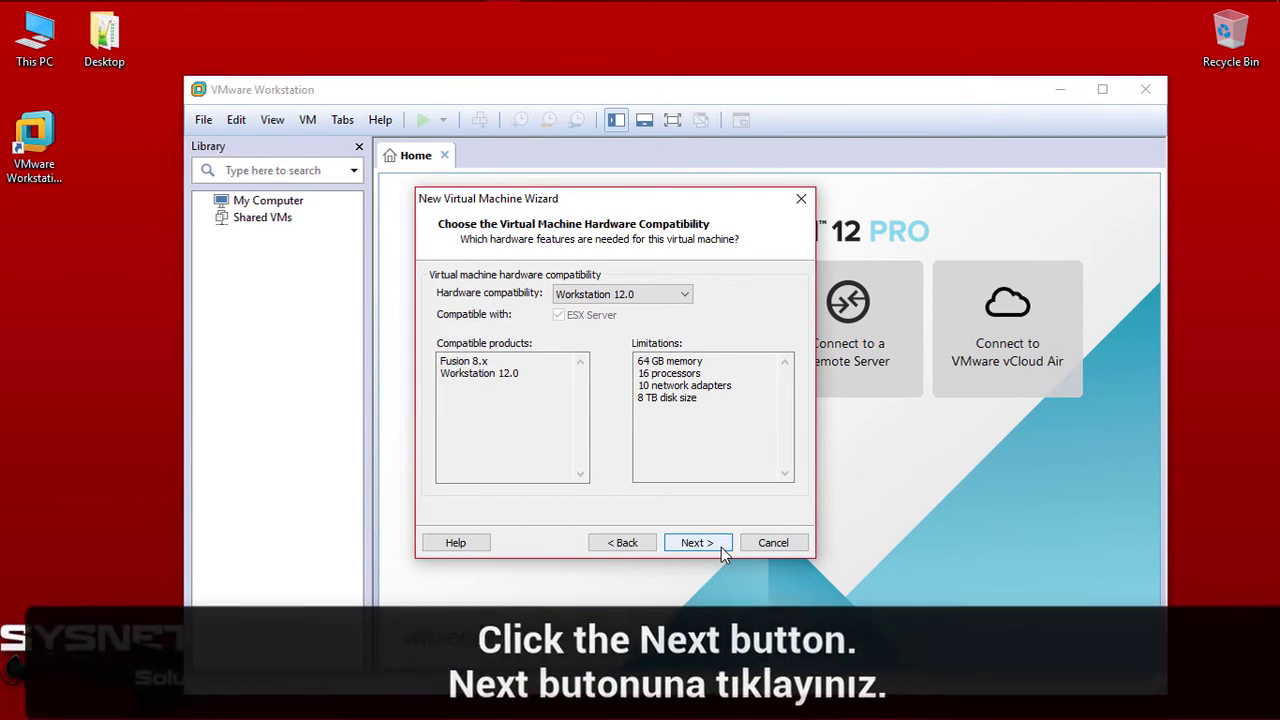
Step: Keep the Workstation 12.0 hardware compatibility and choose to install the operating system later
click(721, 547)
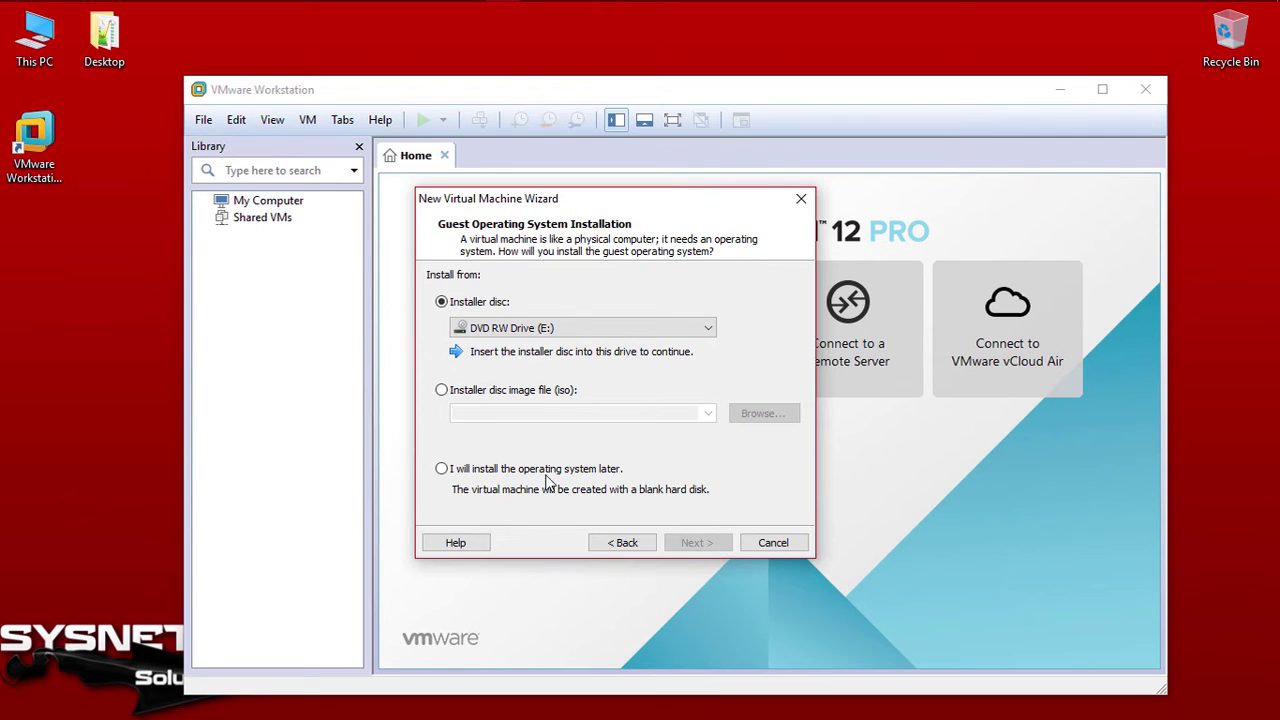
click(442, 469)
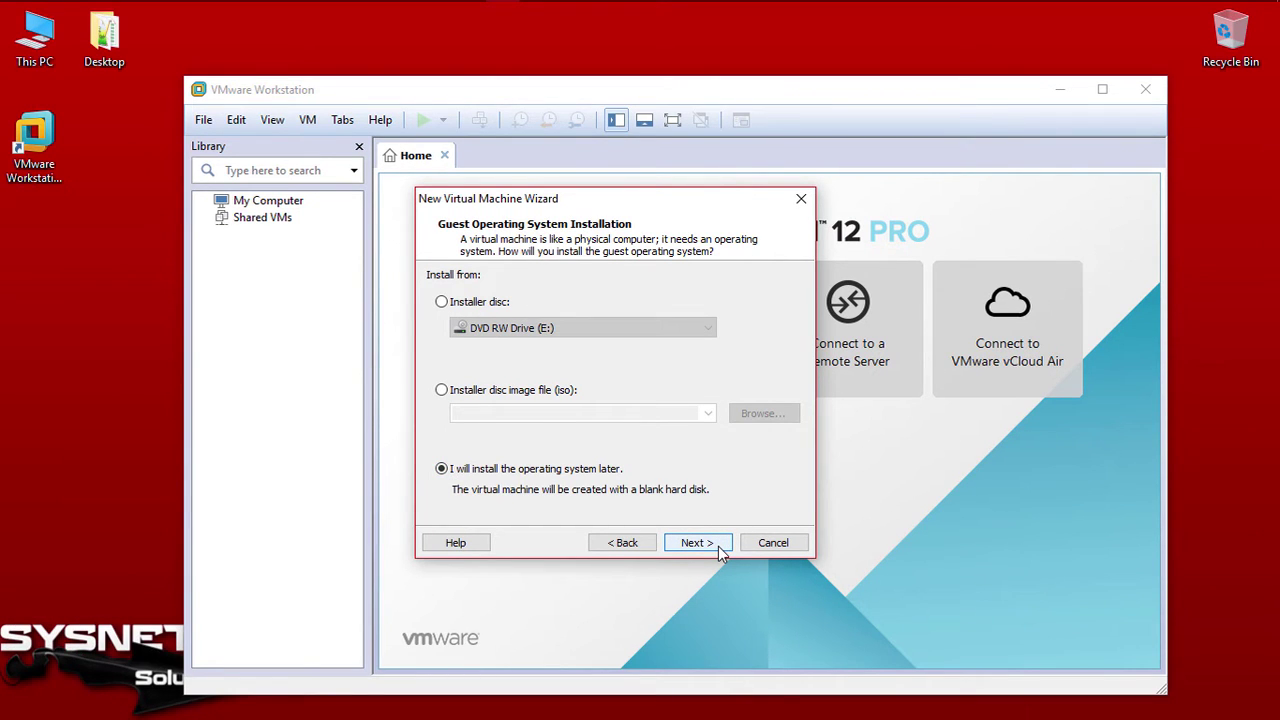
click(718, 547)
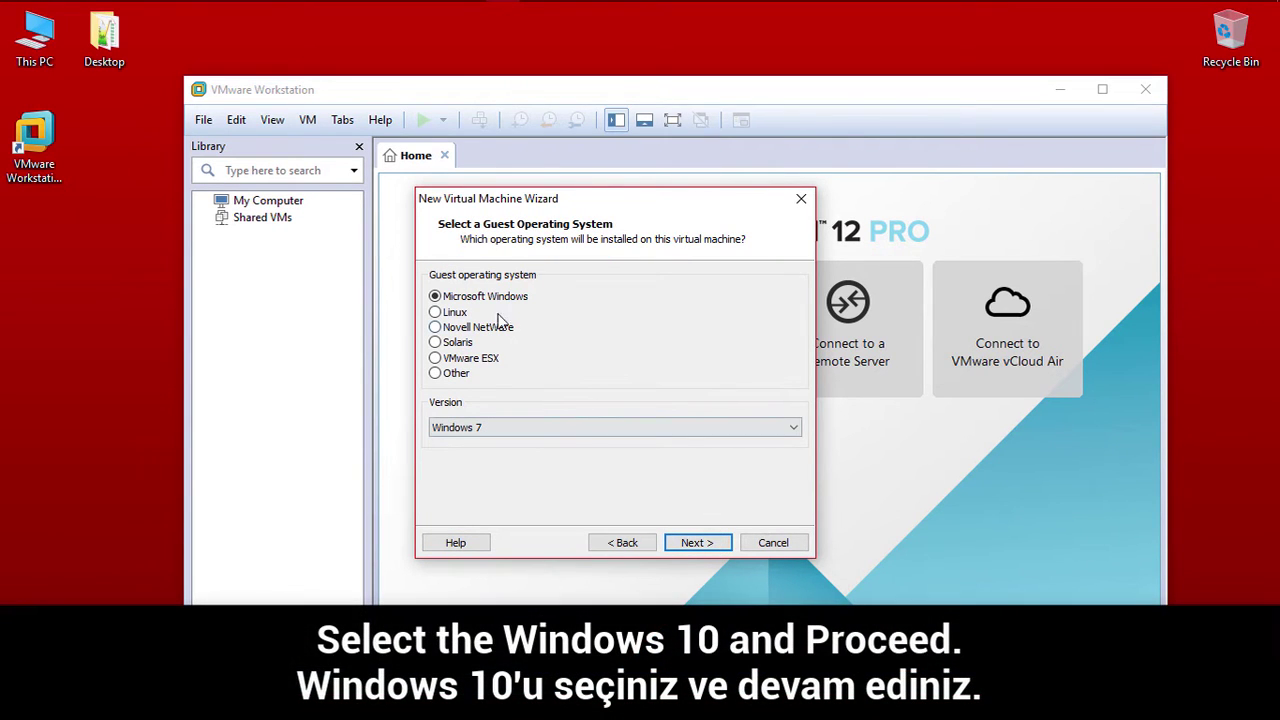
click(590, 430)
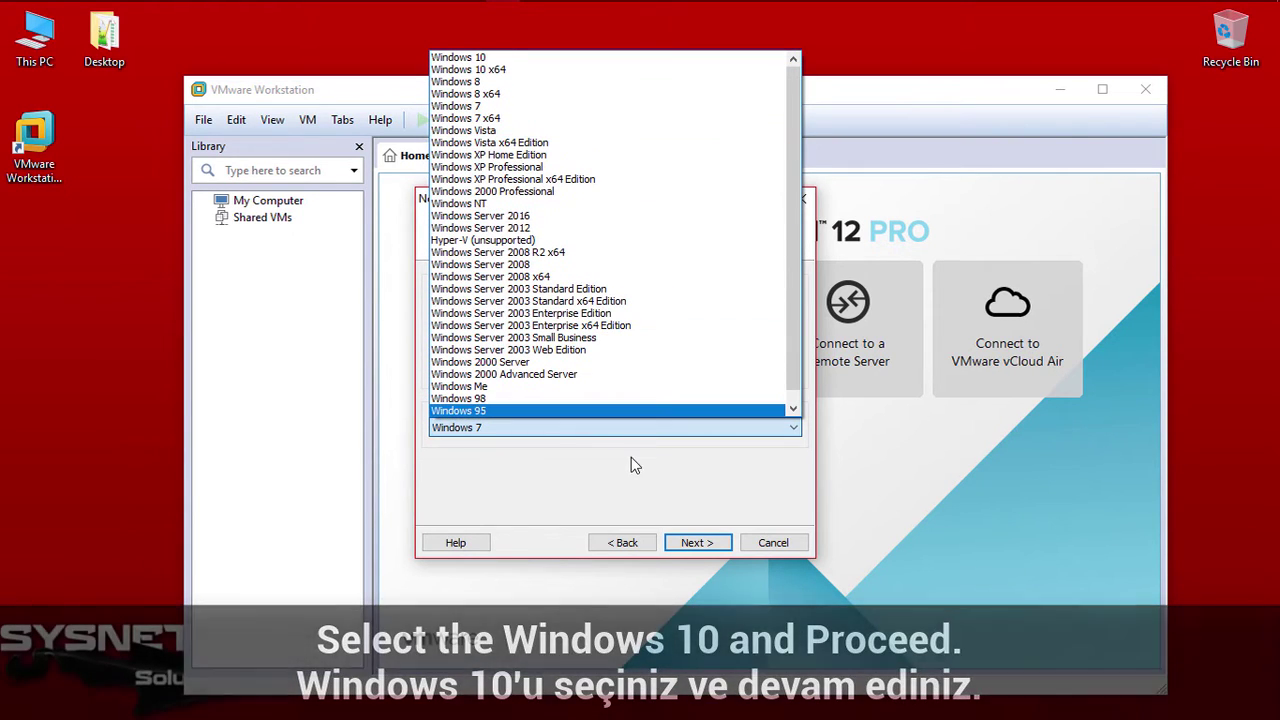
click(628, 477)
click(436, 312)
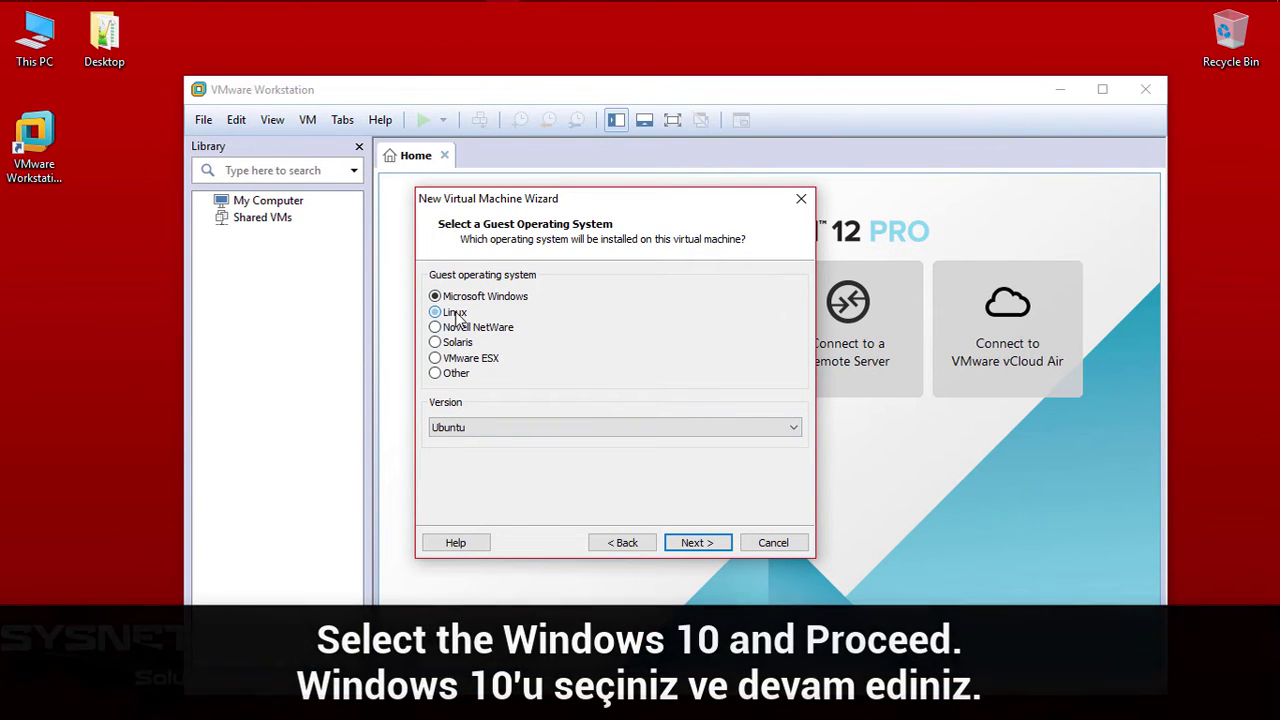
click(644, 427)
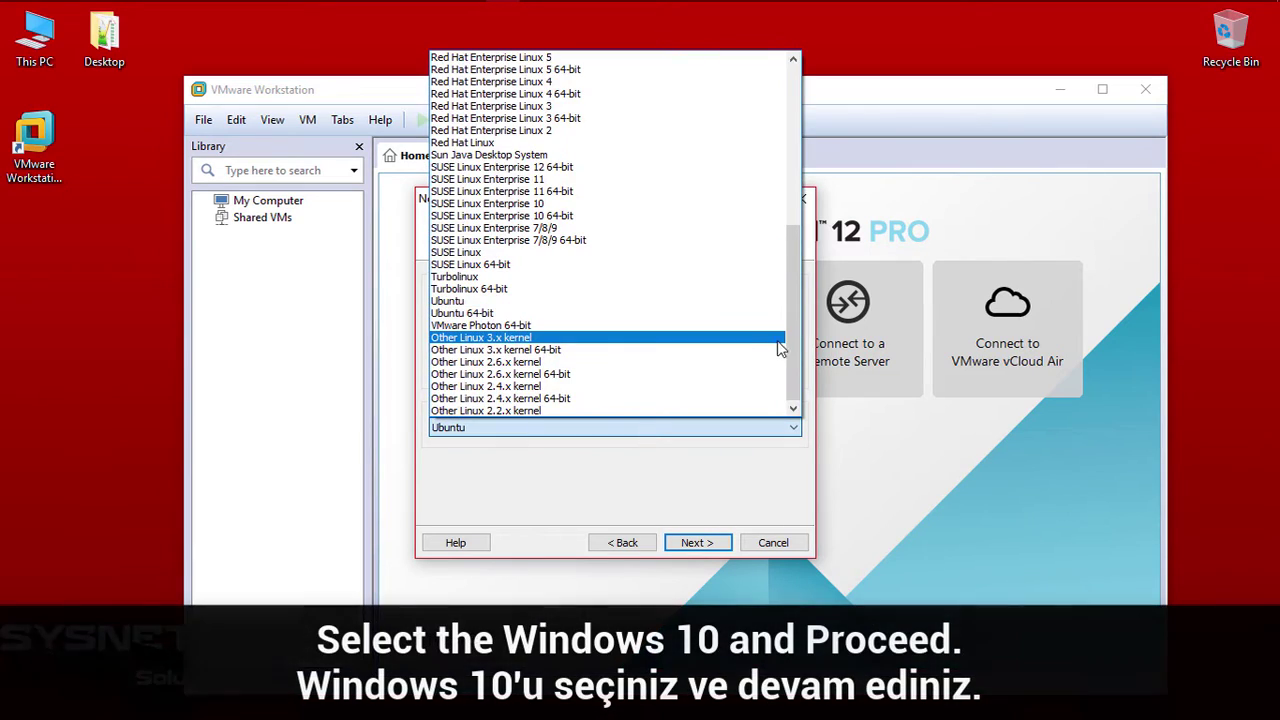
mouse_move(794, 346)
mouse_down()
mouse_move(793, 264)
mouse_move(820, 129)
mouse_move(791, 251)
mouse_move(794, 370)
mouse_up()
click(676, 452)
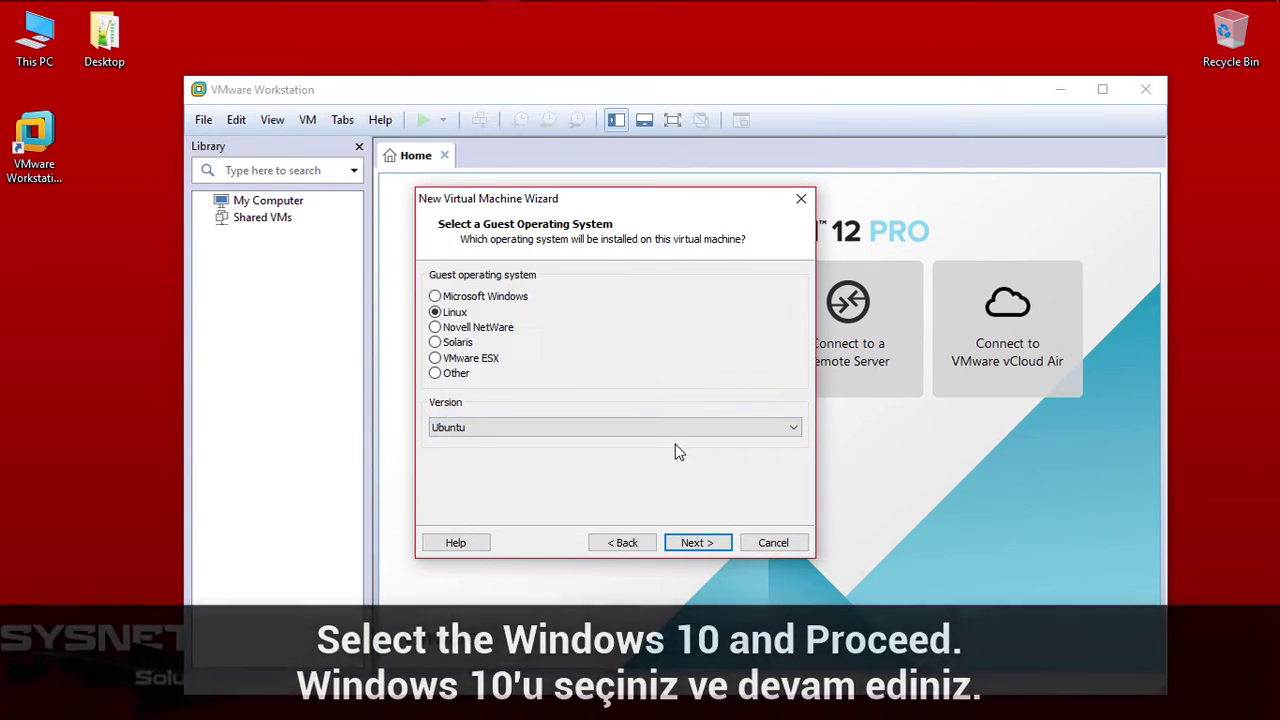
click(499, 299)
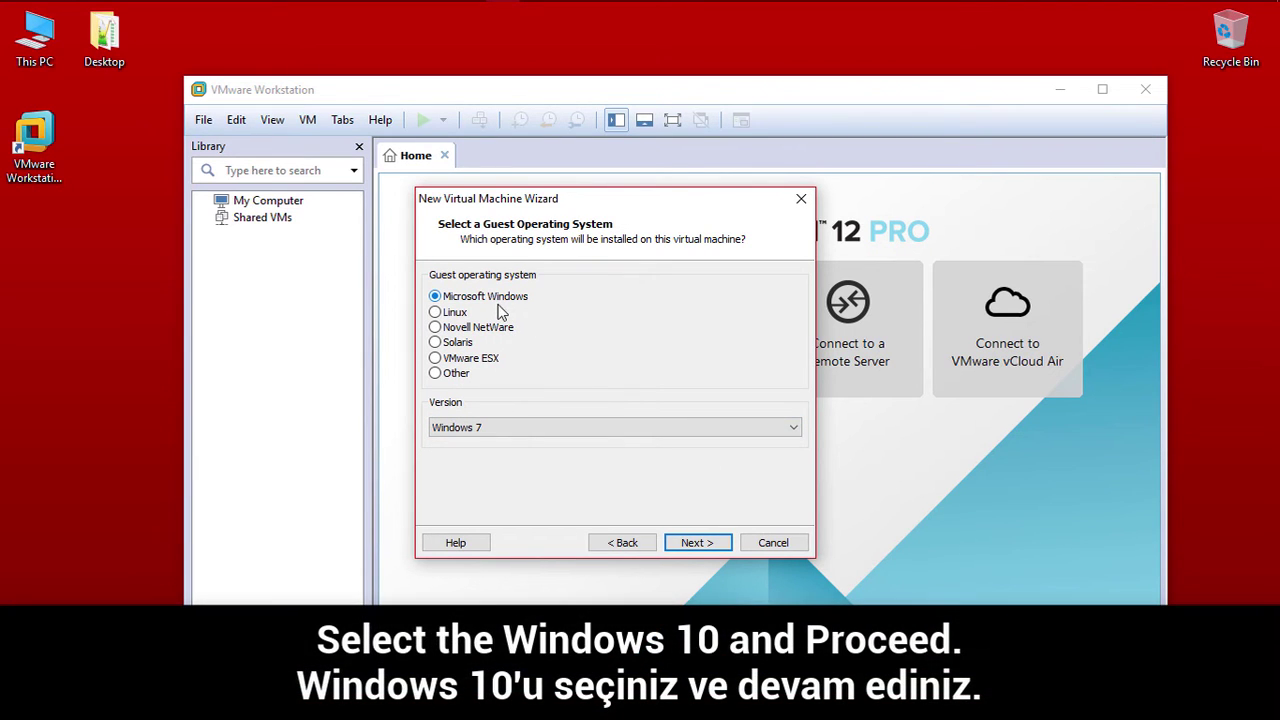
Step: Set the Microsoft Windows guest version to Windows 10 x64 and proceed to naming the virtual machine
click(793, 428)
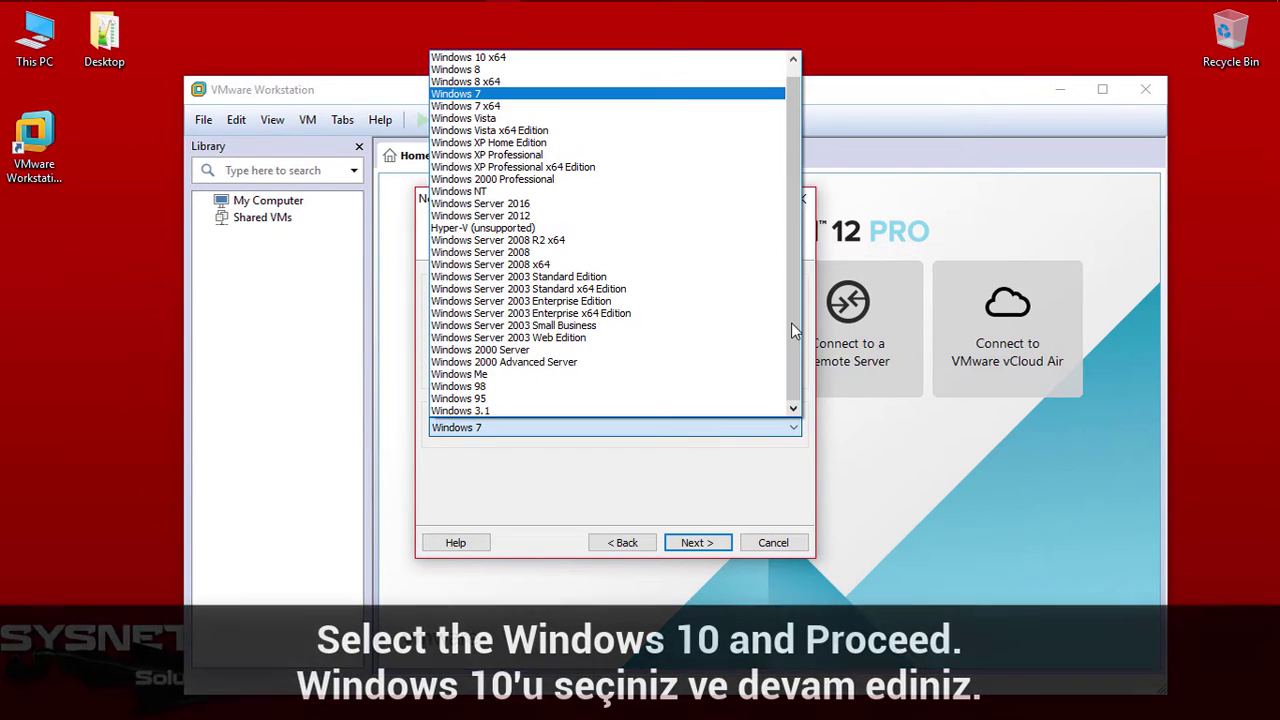
scroll(745, 210, up, 1)
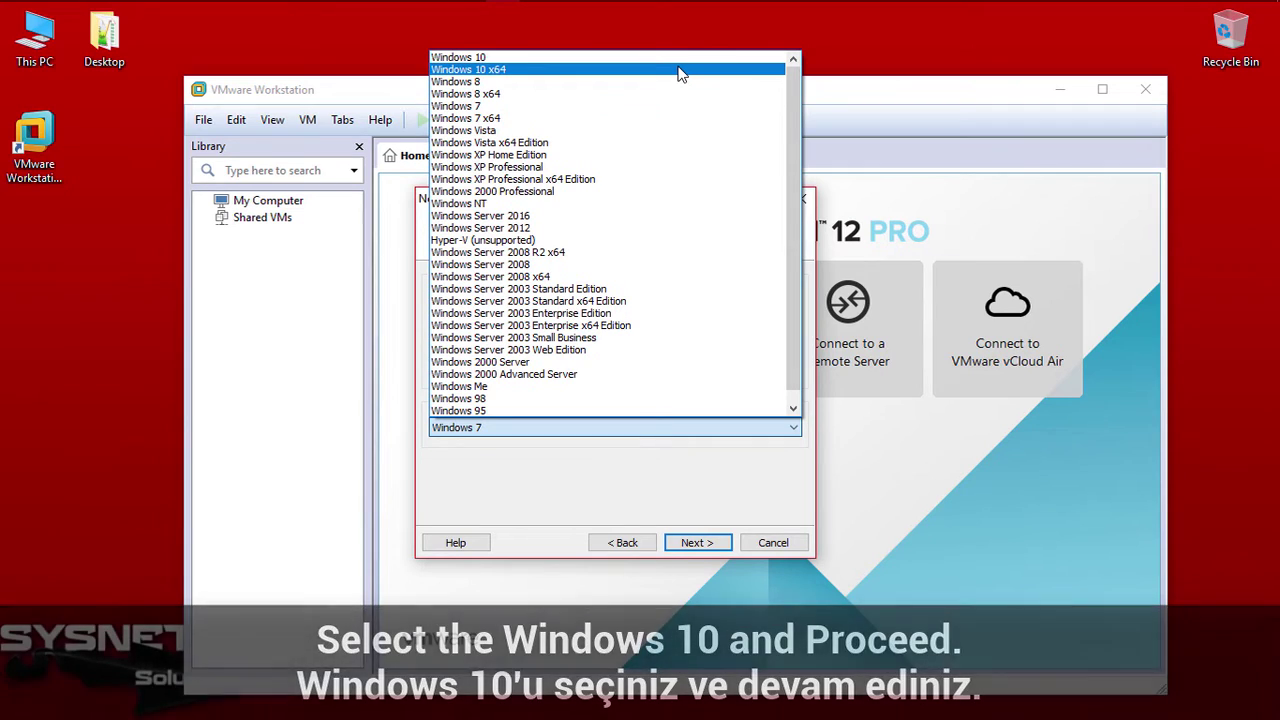
click(678, 70)
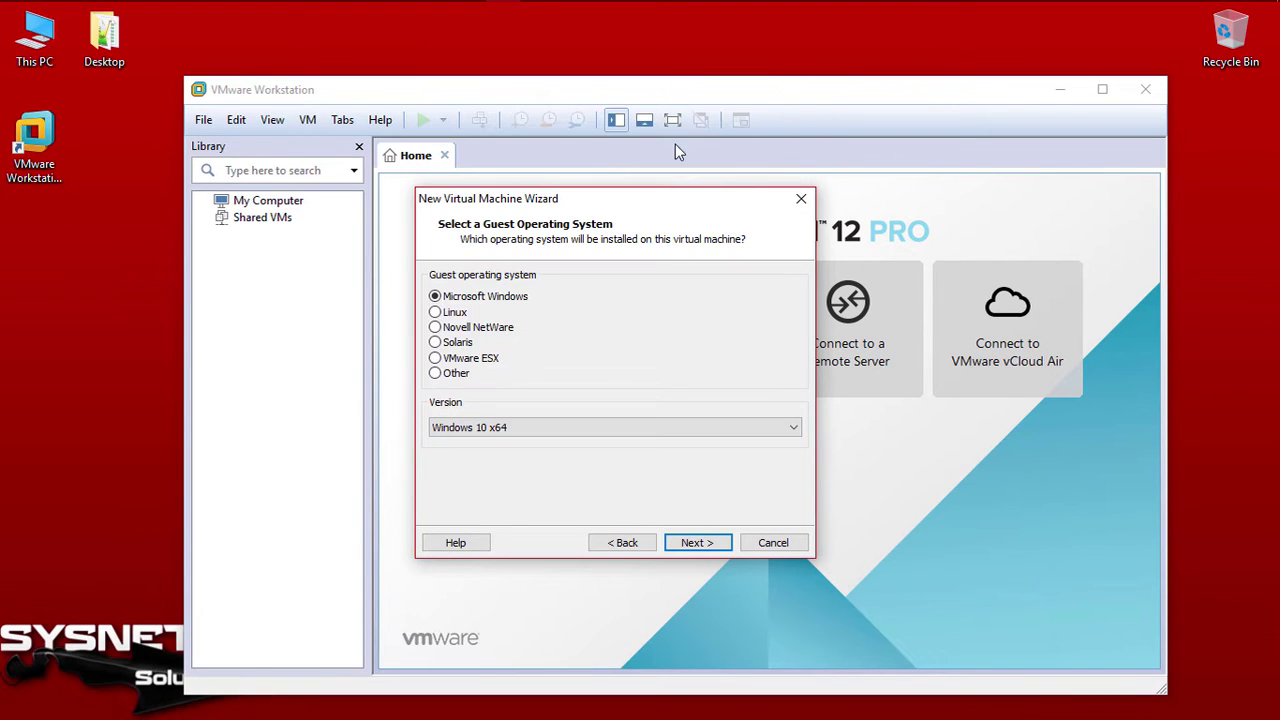
click(724, 545)
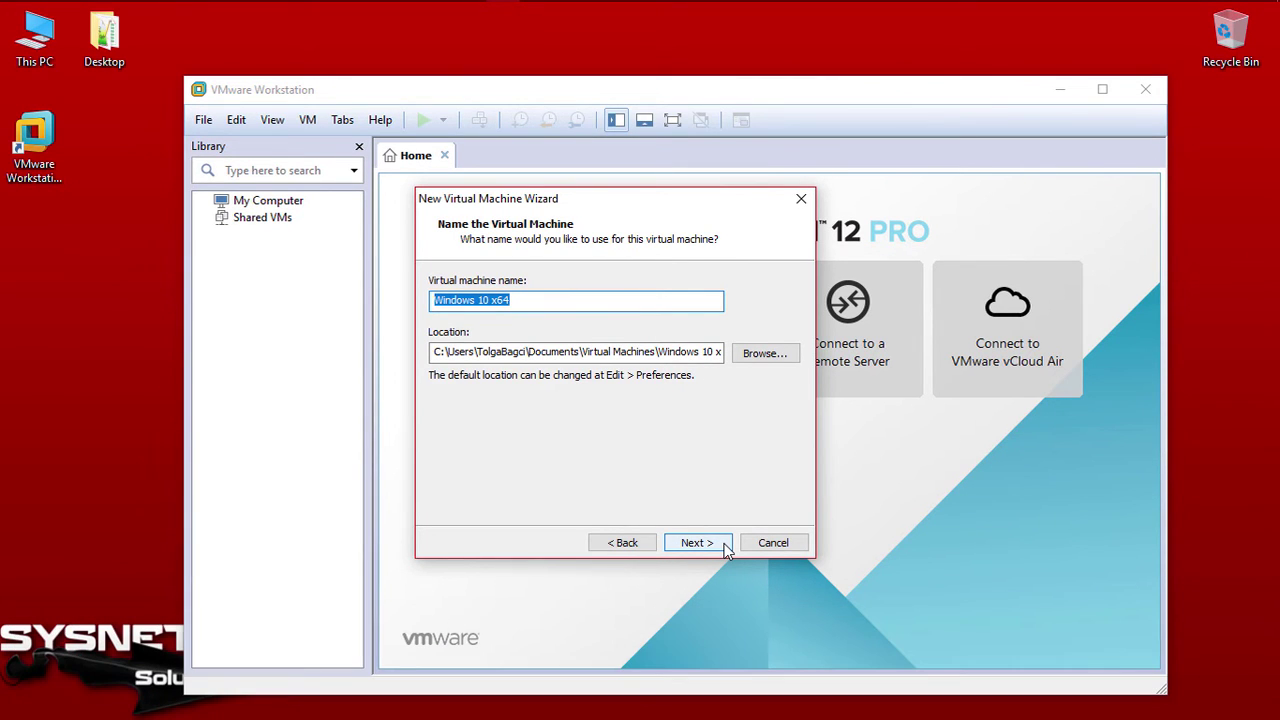
Step: Accept the default name and location, BIOS firmware, one single-core processor and 2048 MB of memory for the virtual machine
click(697, 543)
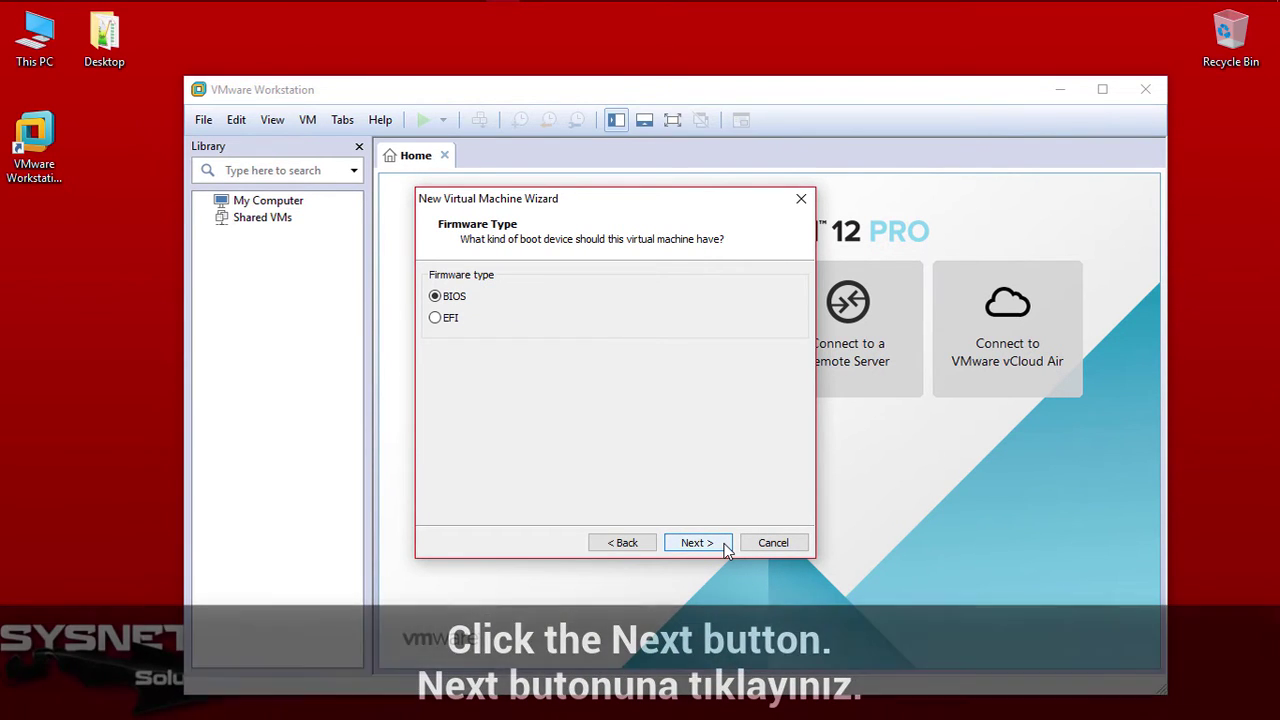
click(697, 543)
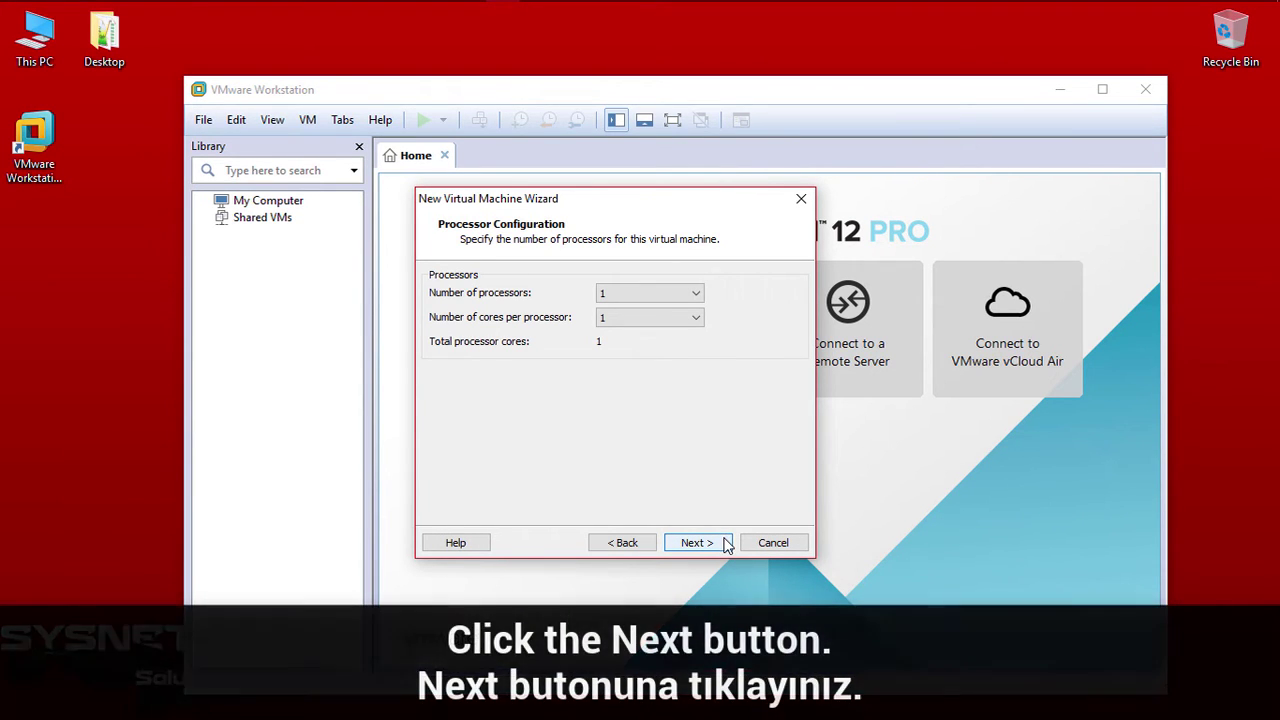
click(725, 542)
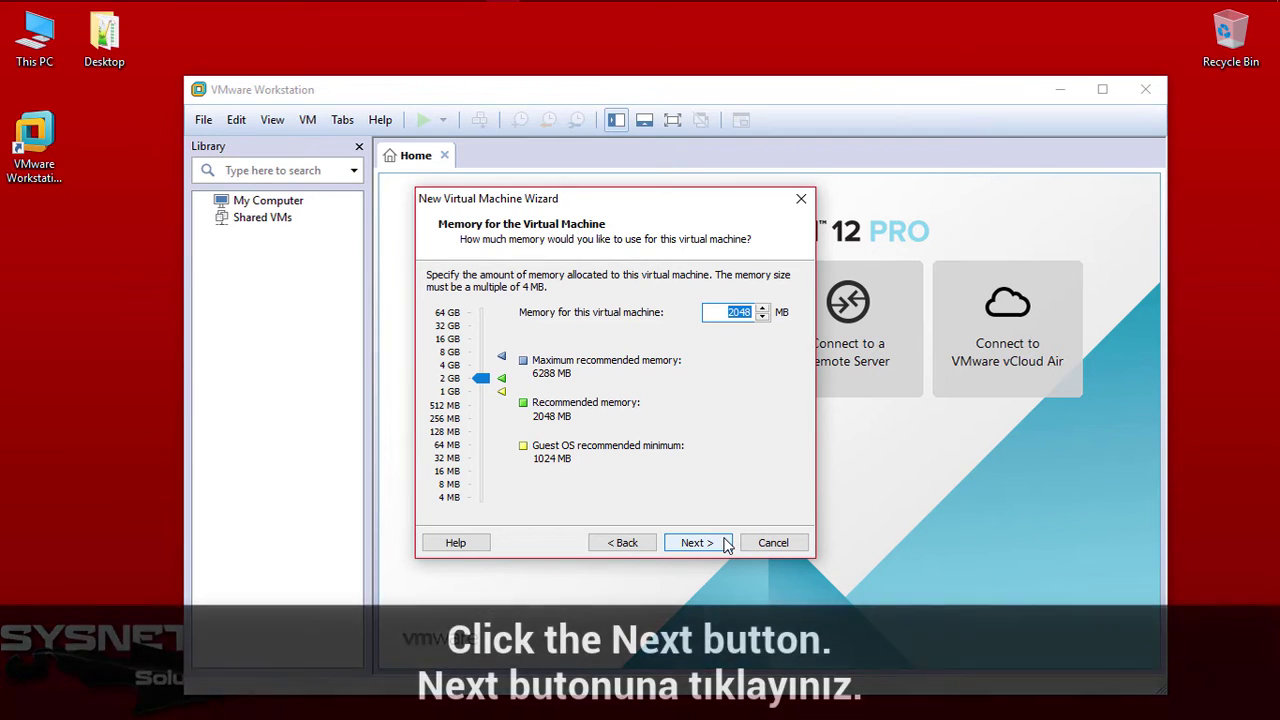
click(725, 542)
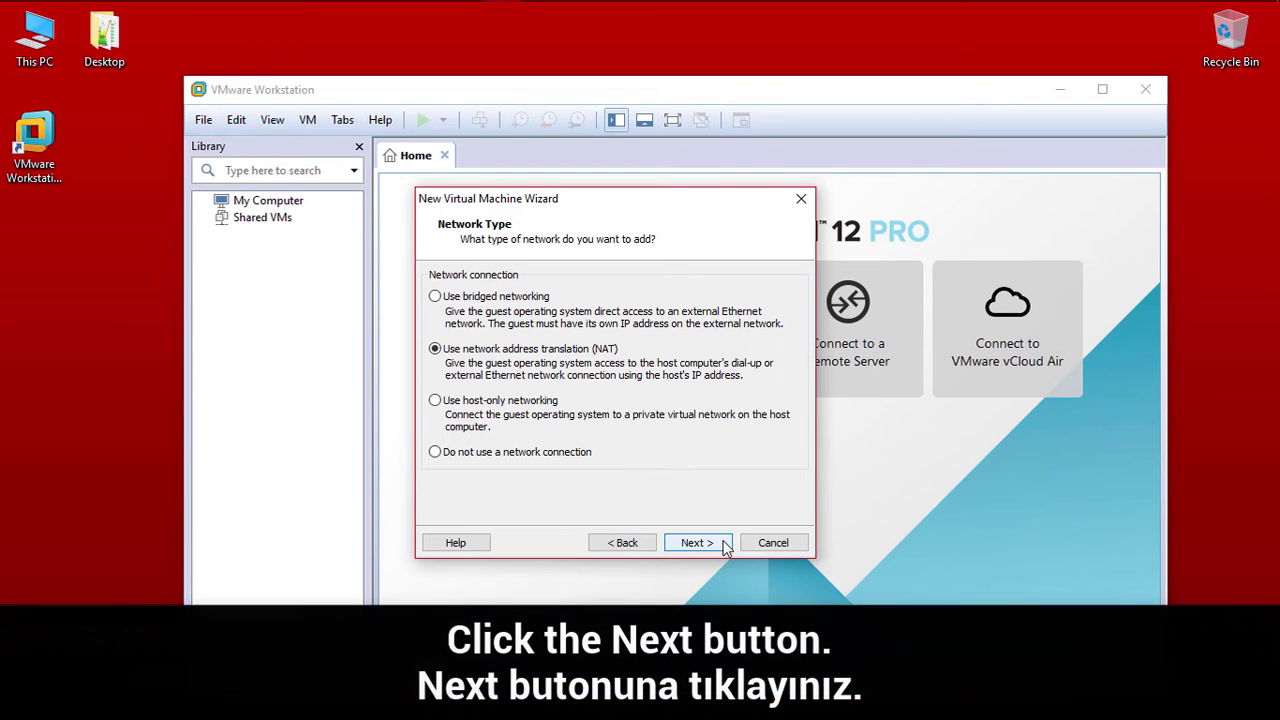
Step: Accept NAT networking, the LSI Logic SAS controller and a new SCSI virtual disk
click(725, 542)
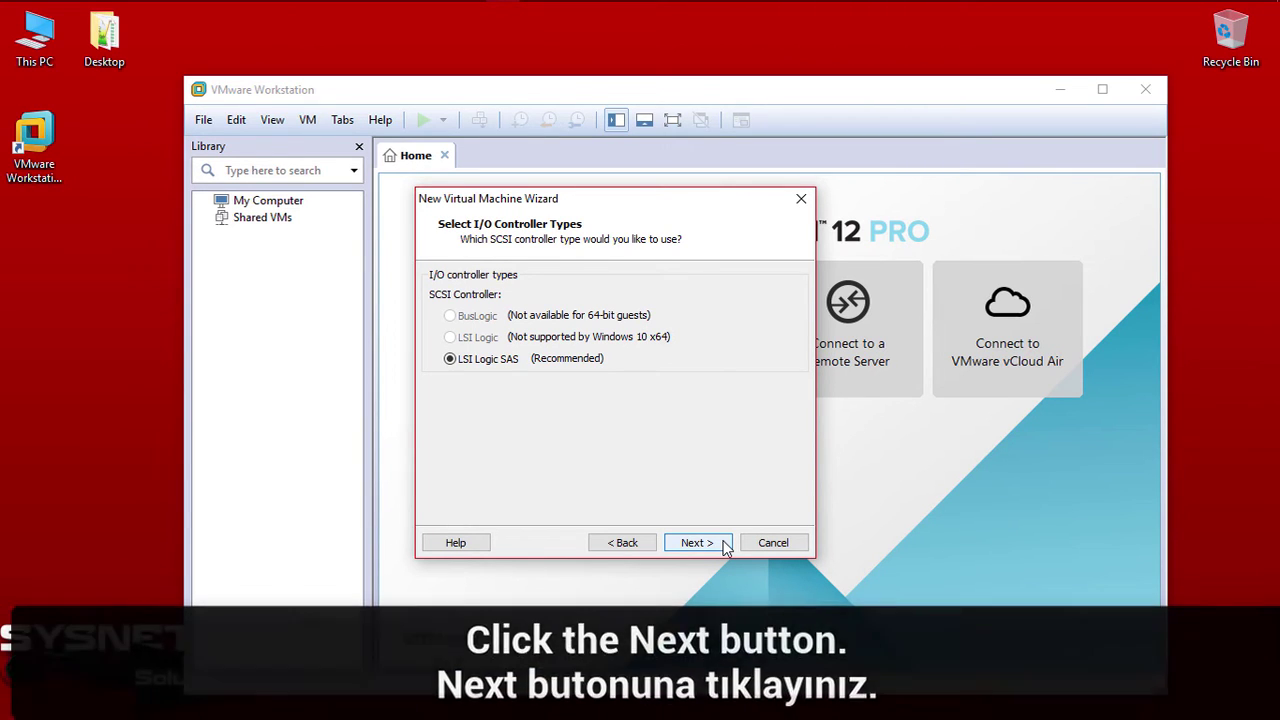
click(725, 542)
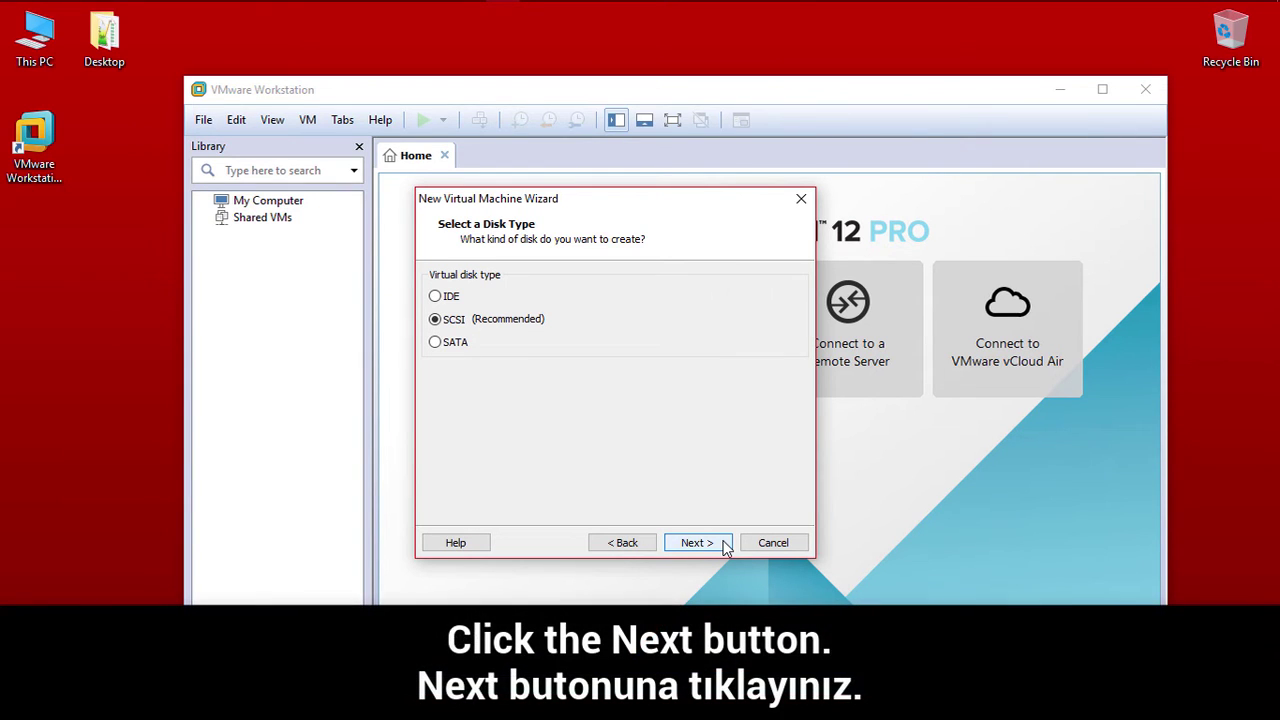
click(725, 543)
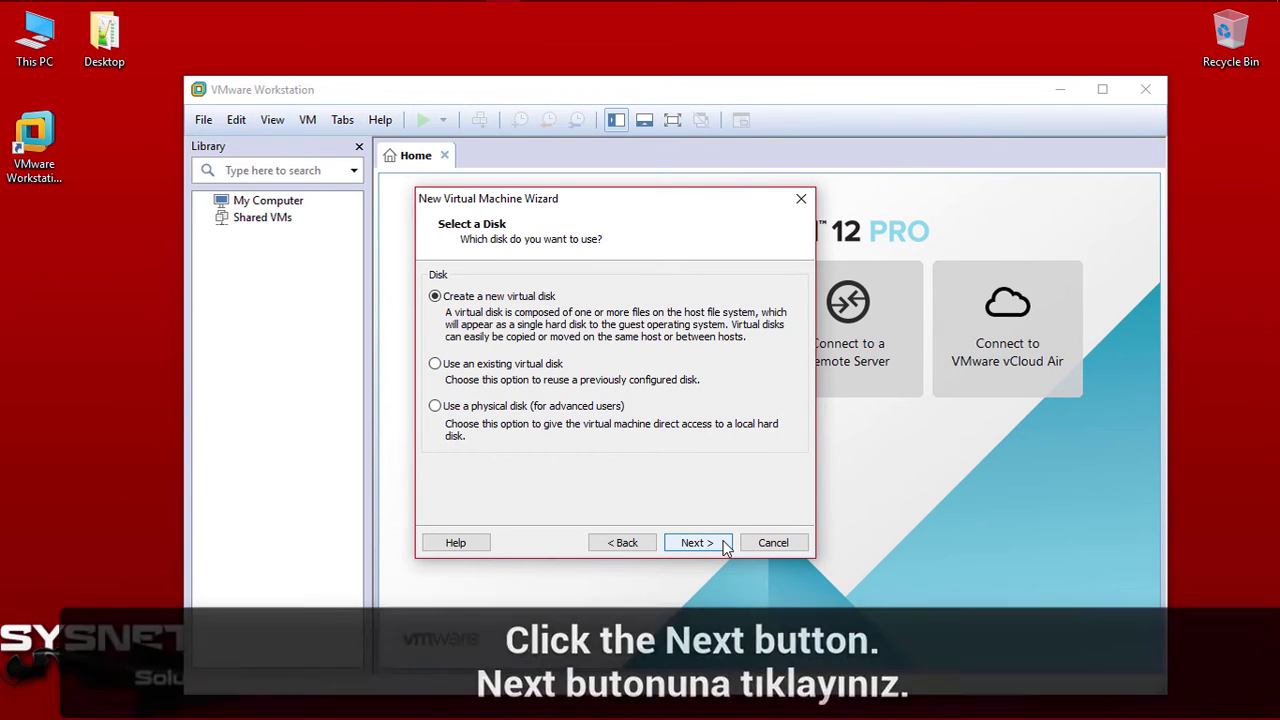
click(725, 543)
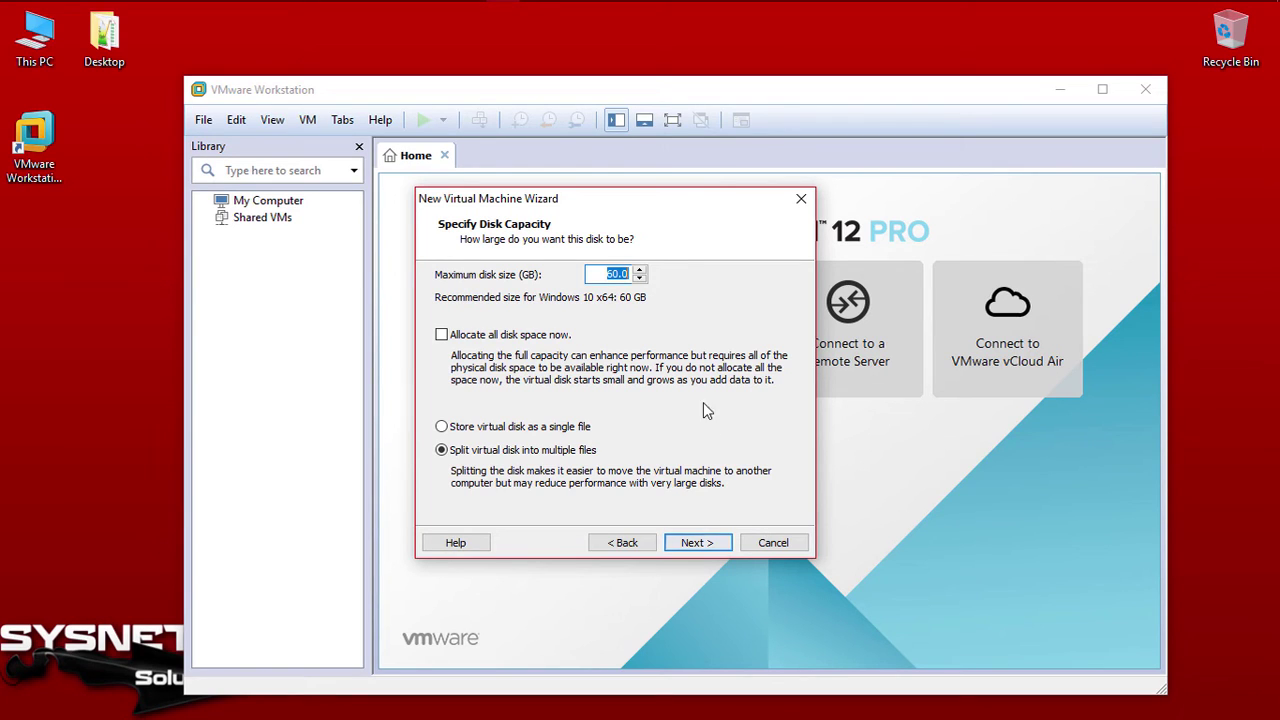
Step: Set the maximum disk size to 40 GB, split into multiple files, and keep the disk file name Windows 10 x64.vmdk
click(639, 278)
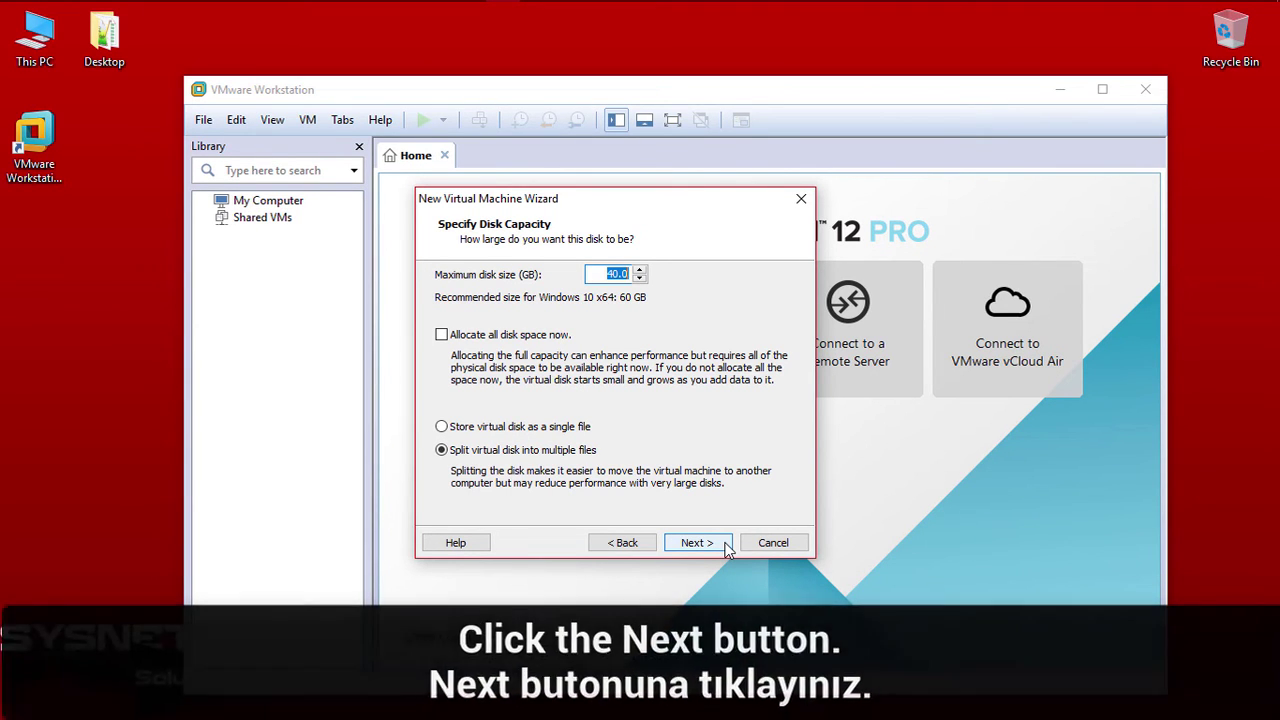
click(726, 548)
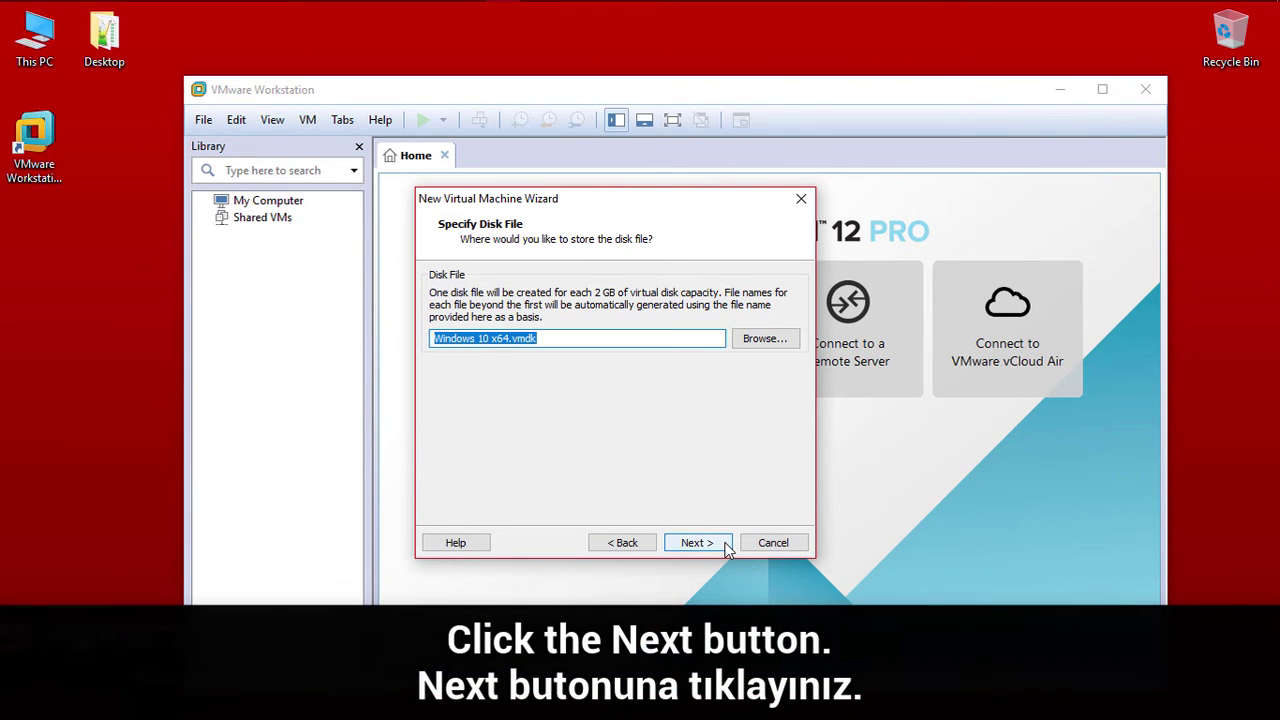
click(697, 542)
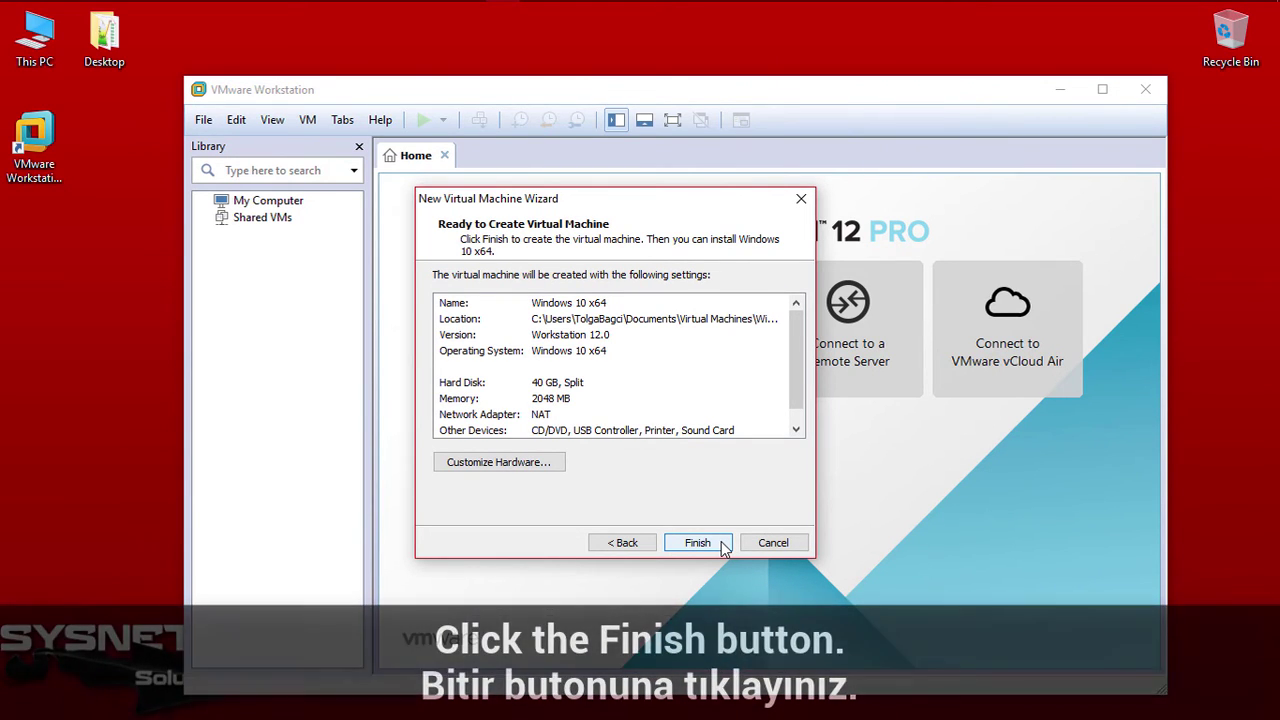
Step: Finish creating the Windows 10 x64 virtual machine and move the program window up the desktop
click(697, 542)
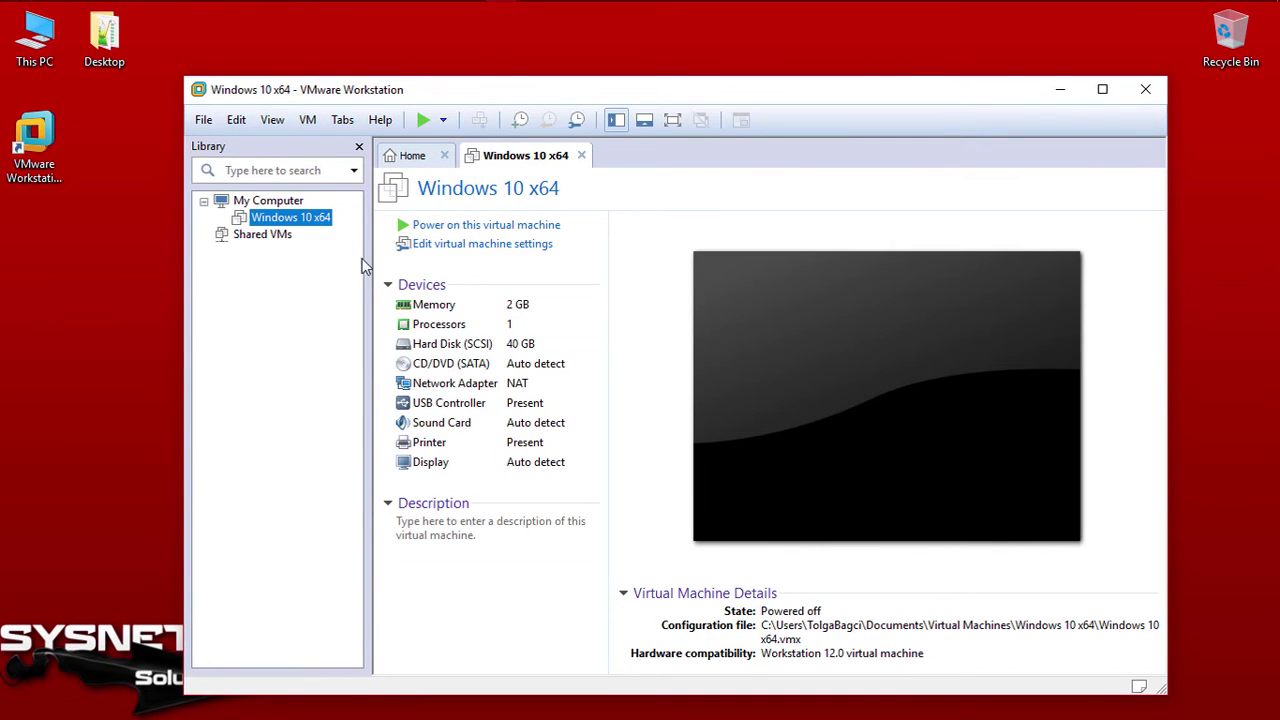
drag(481, 77, 488, 35)
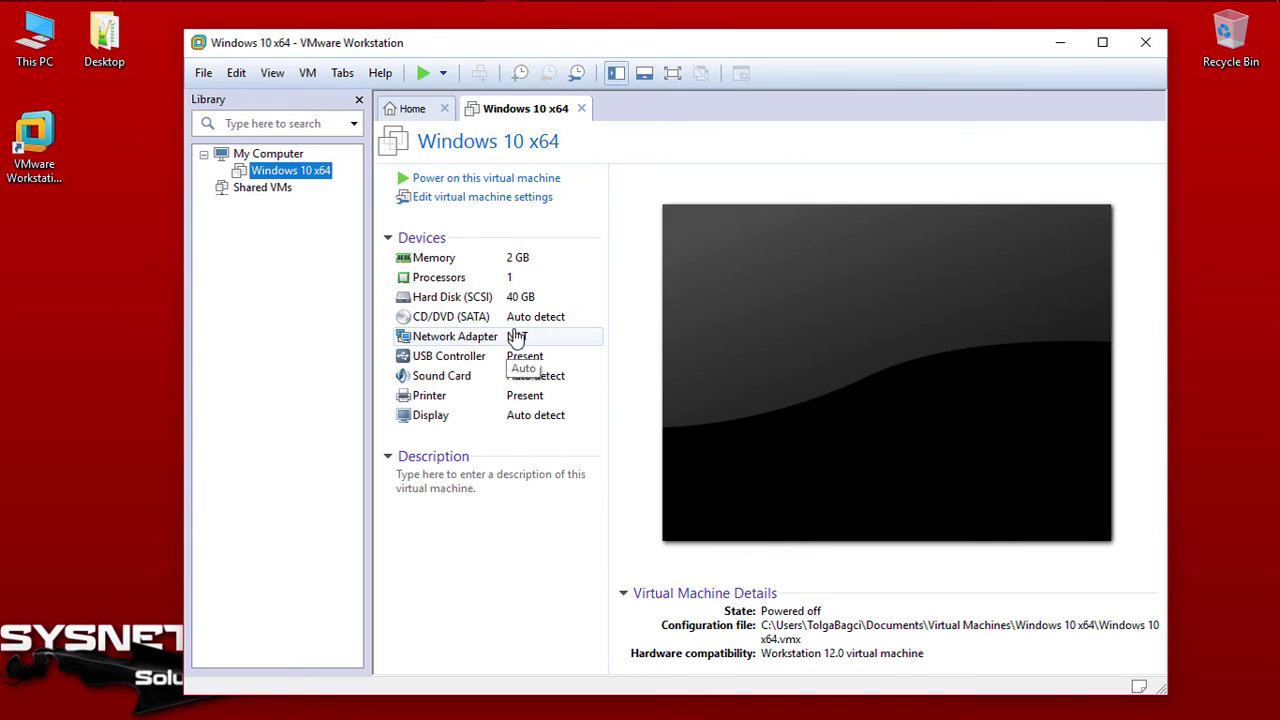
Step: Remove the printer and the sound card from the Windows 10 x64 virtual machine's hardware
double_click(462, 401)
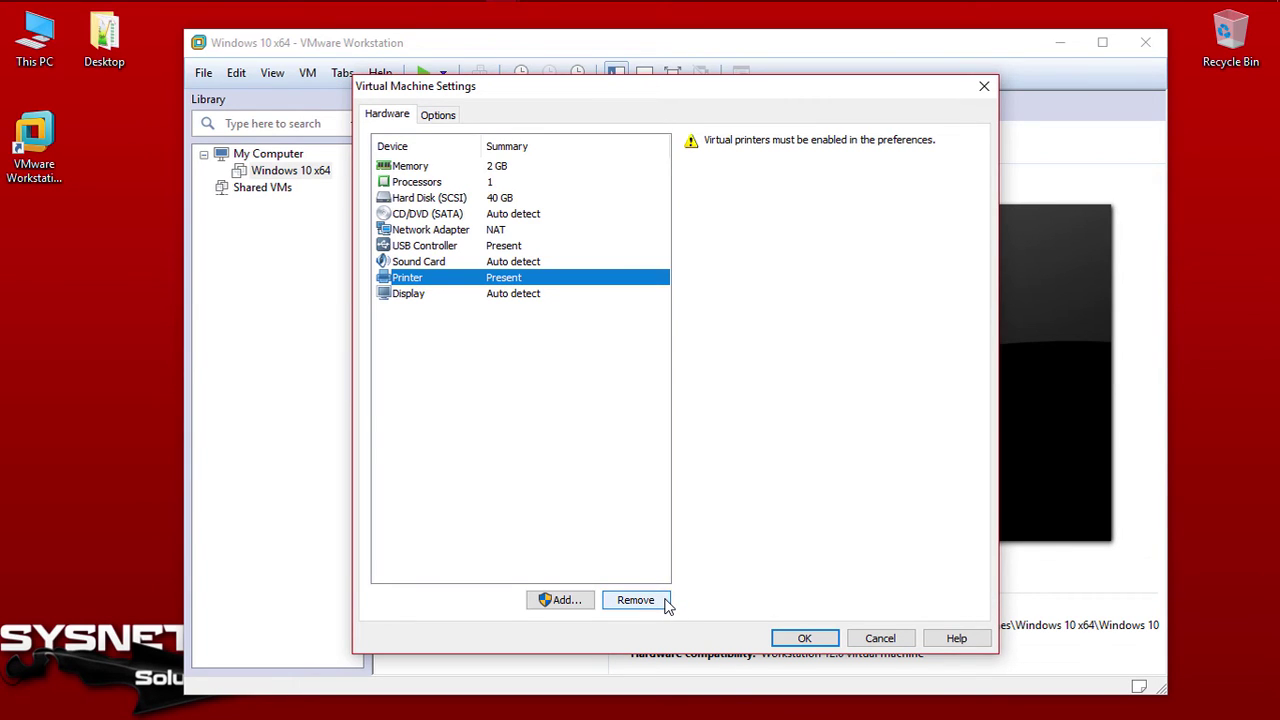
click(636, 600)
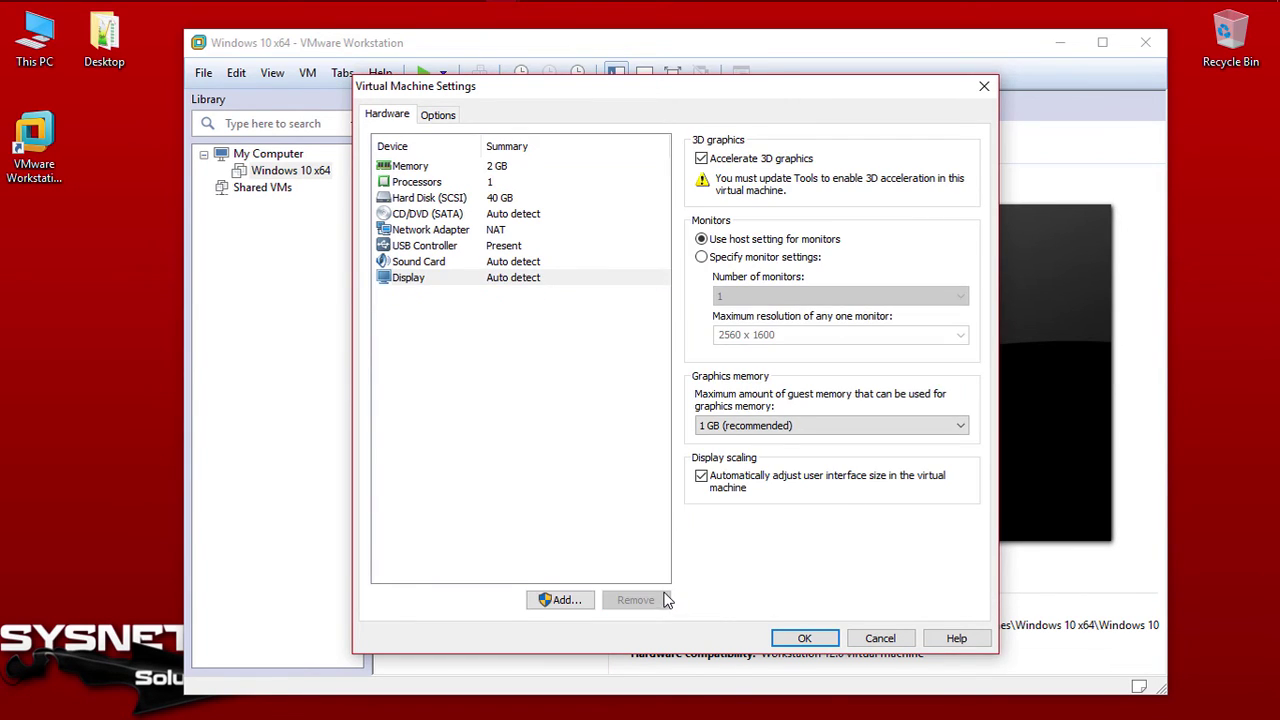
click(565, 264)
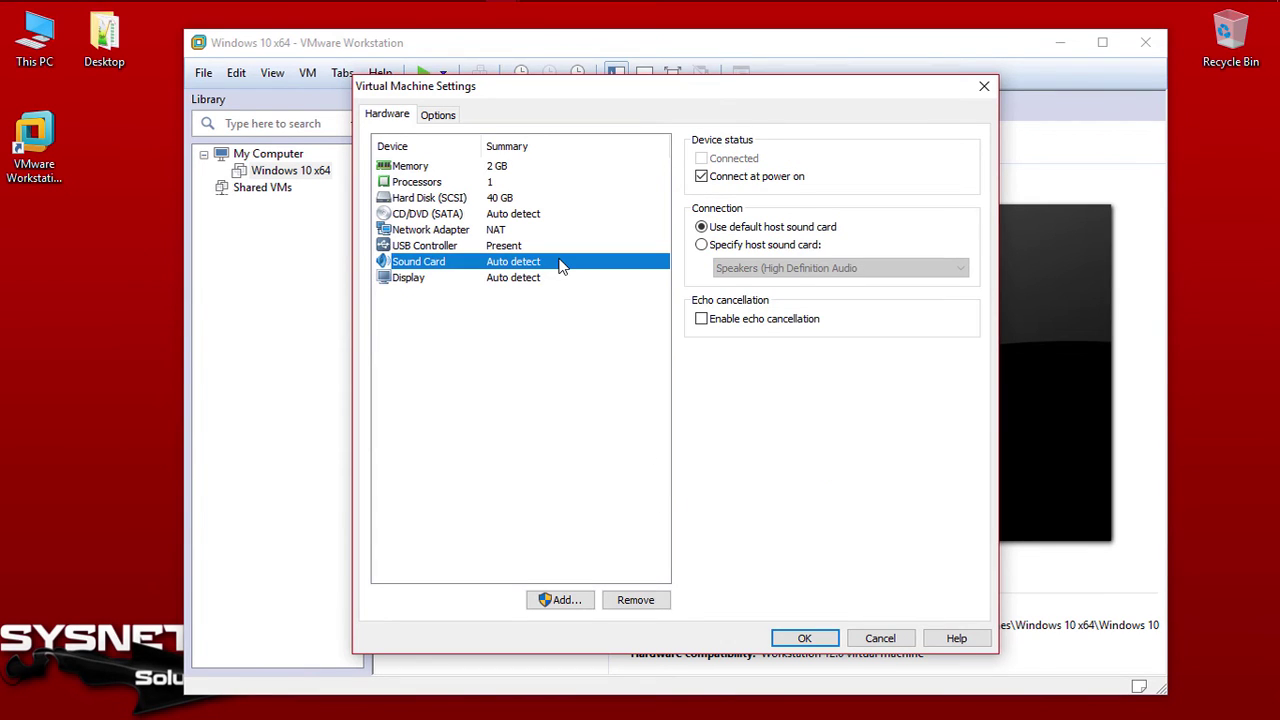
click(636, 600)
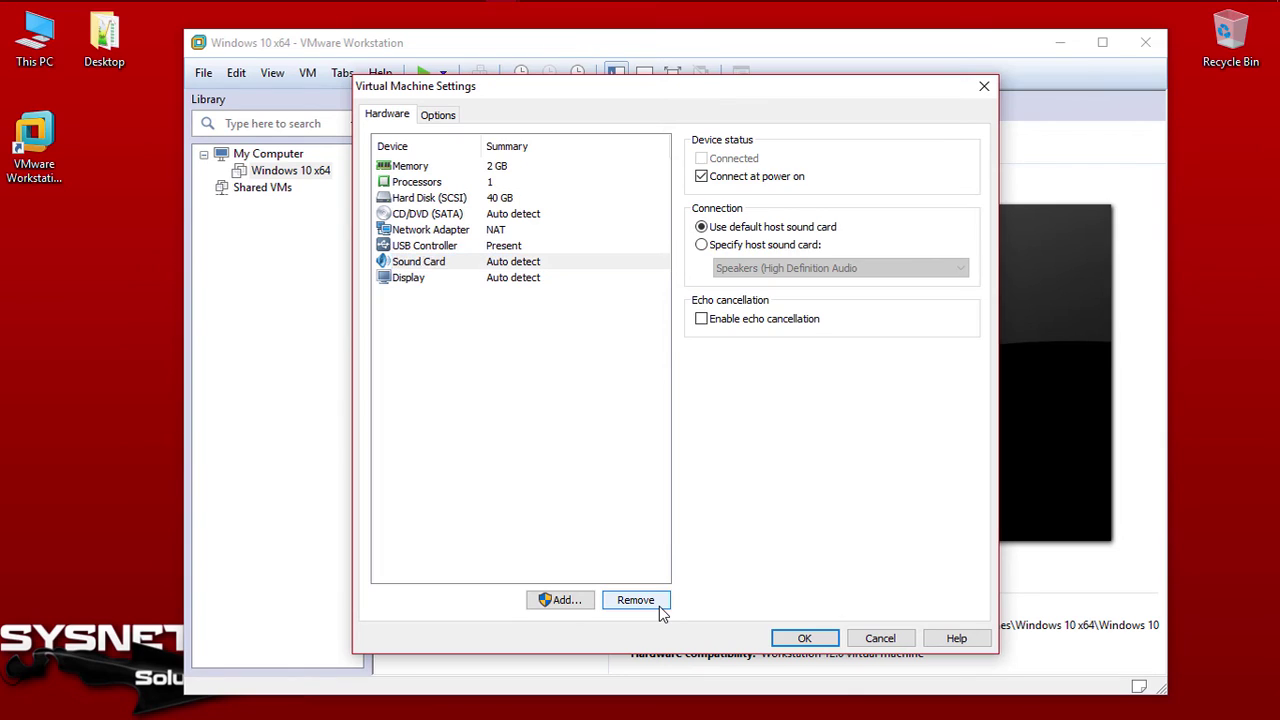
Step: Enable showing all USB input devices for the USB controller and view the CD/DVD (SATA) drive's connection settings
click(495, 246)
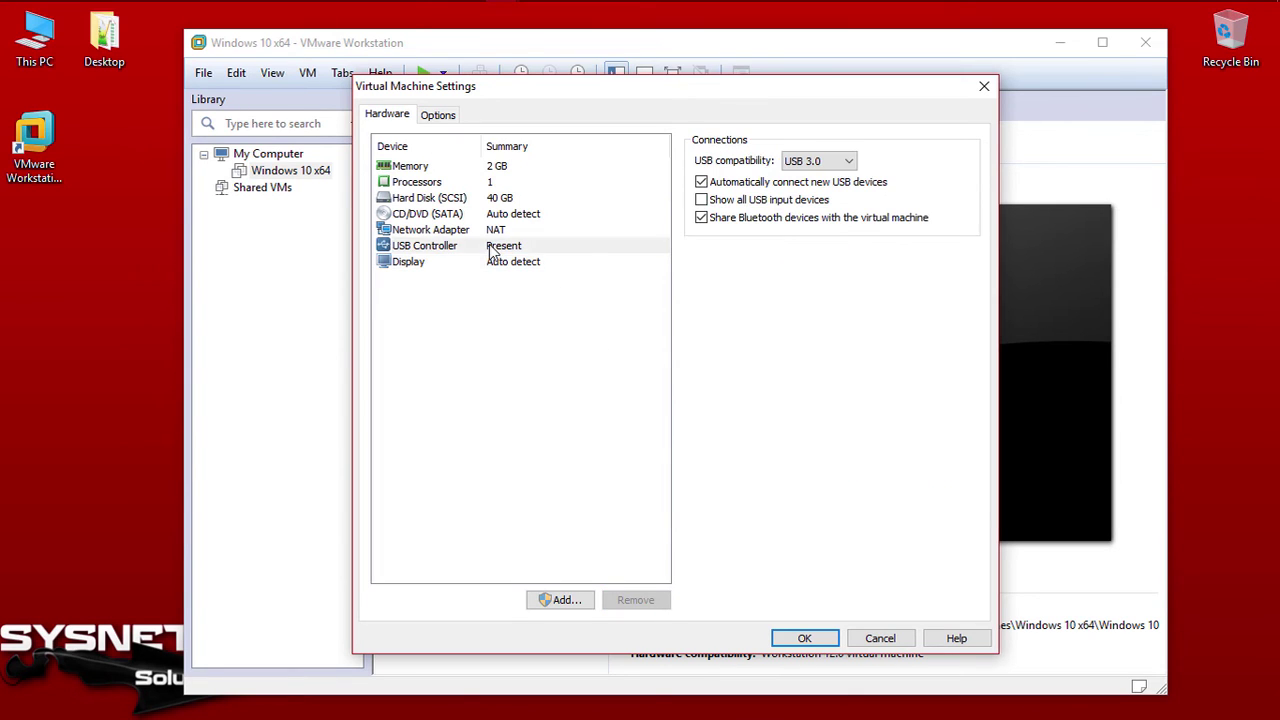
click(740, 202)
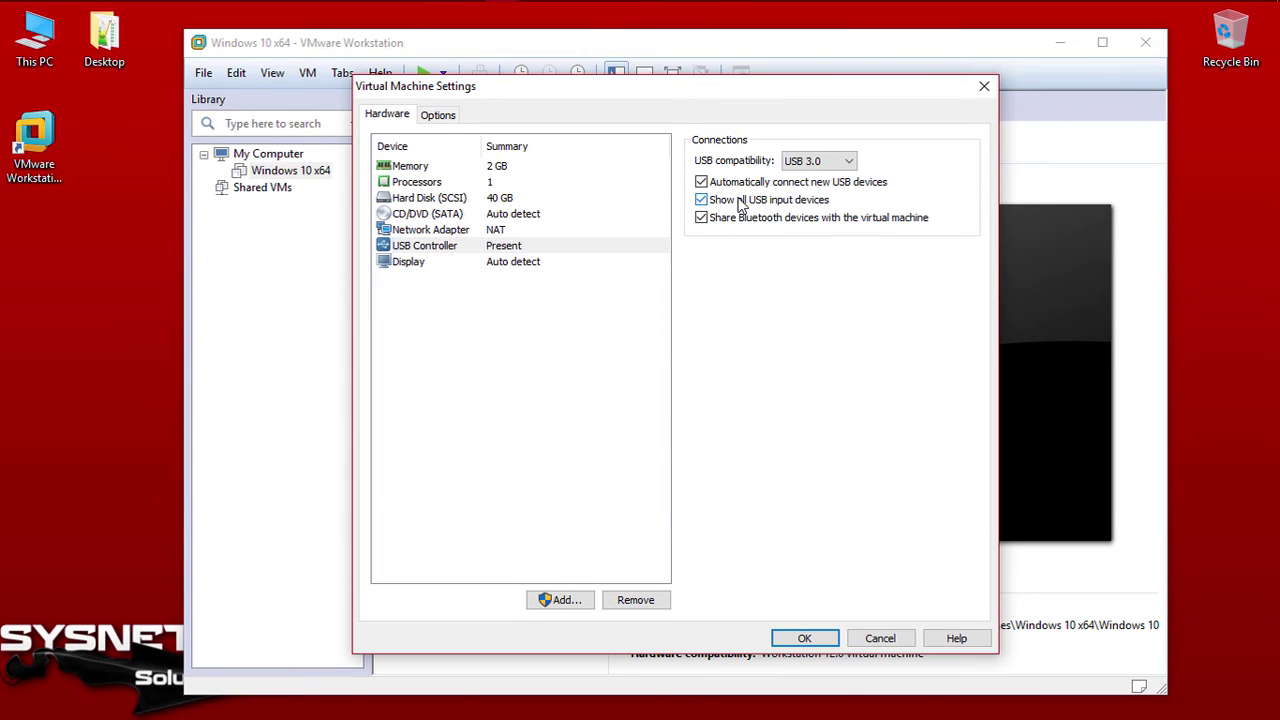
click(460, 215)
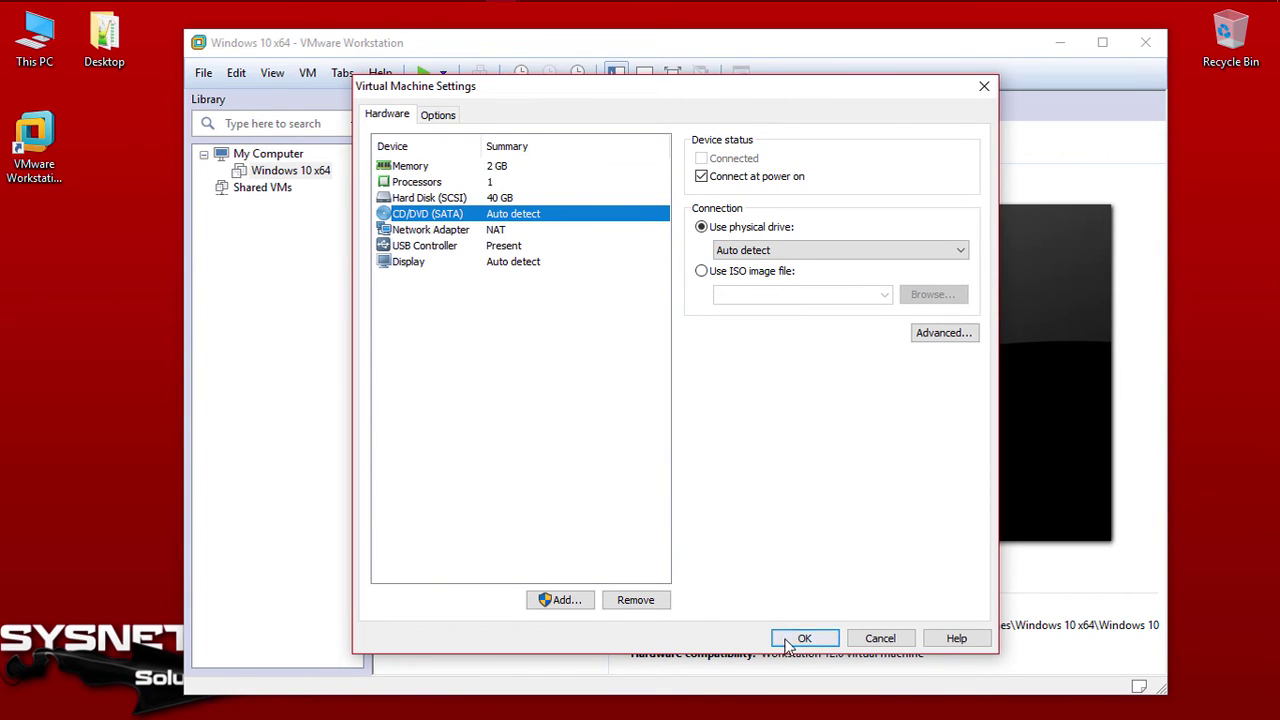
Step: Keep the display's graphics memory at 1 GB (recommended) and save the virtual machine's hardware settings
click(492, 264)
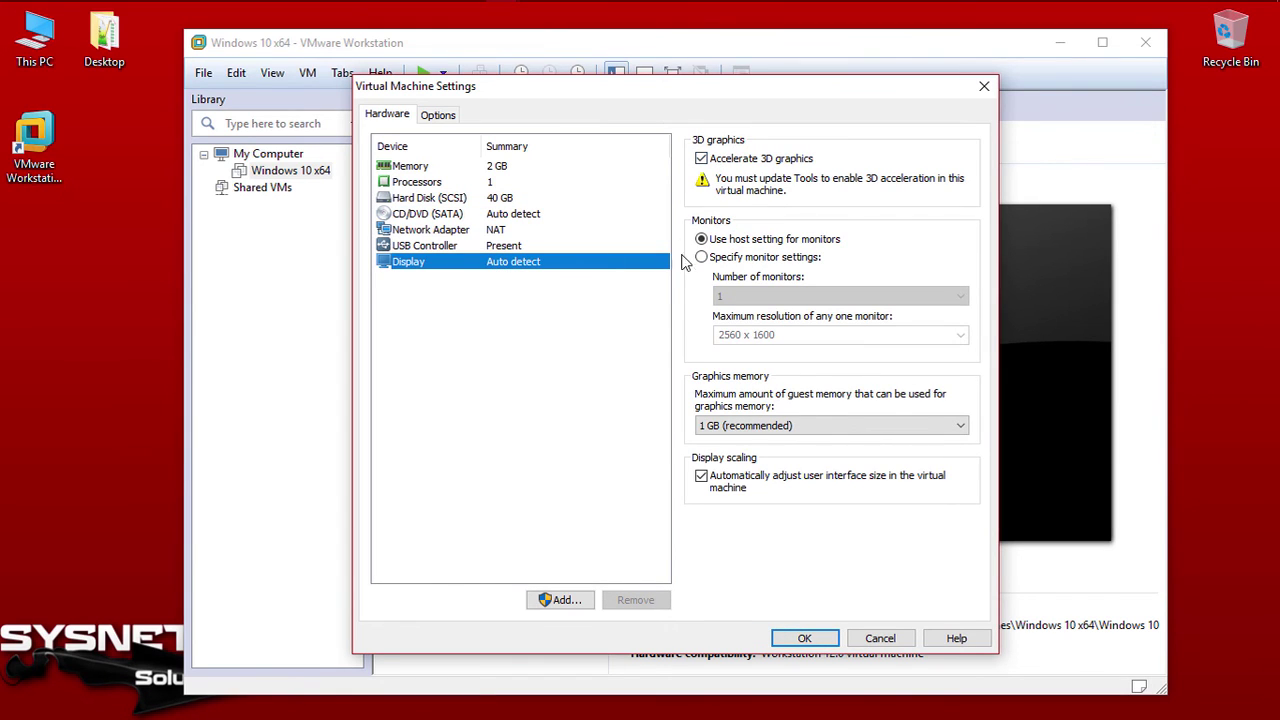
click(776, 427)
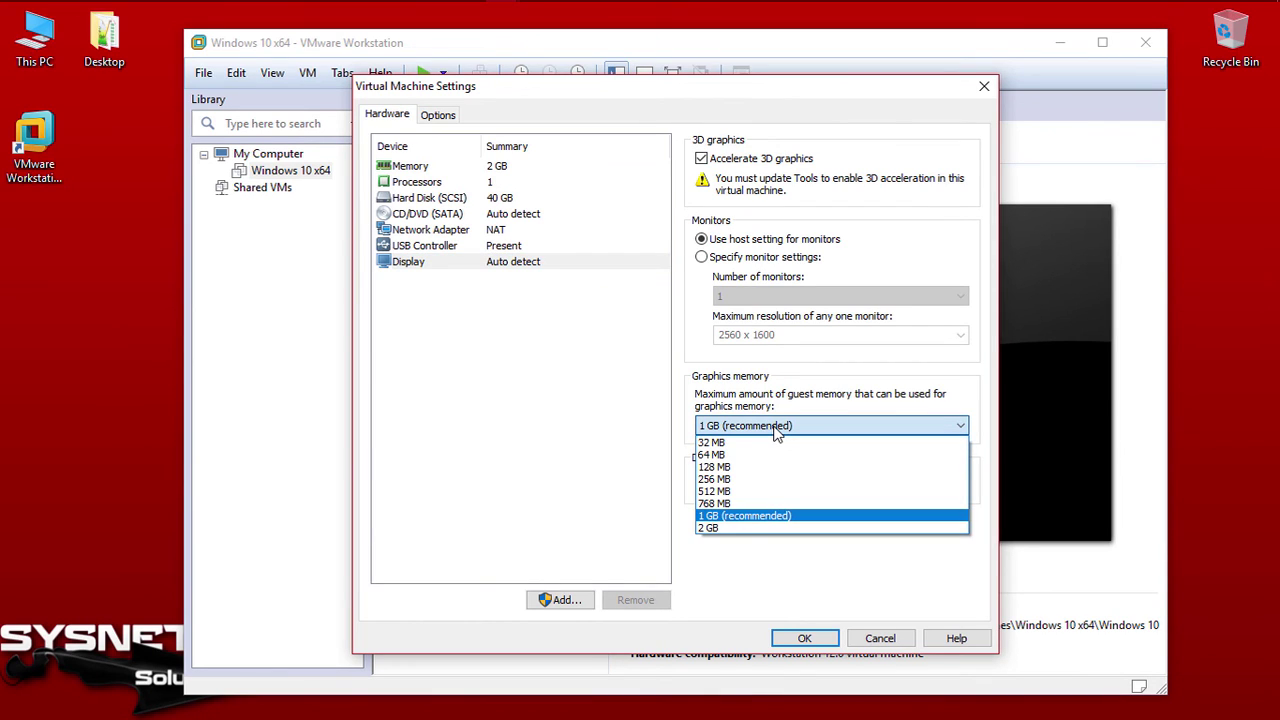
click(776, 430)
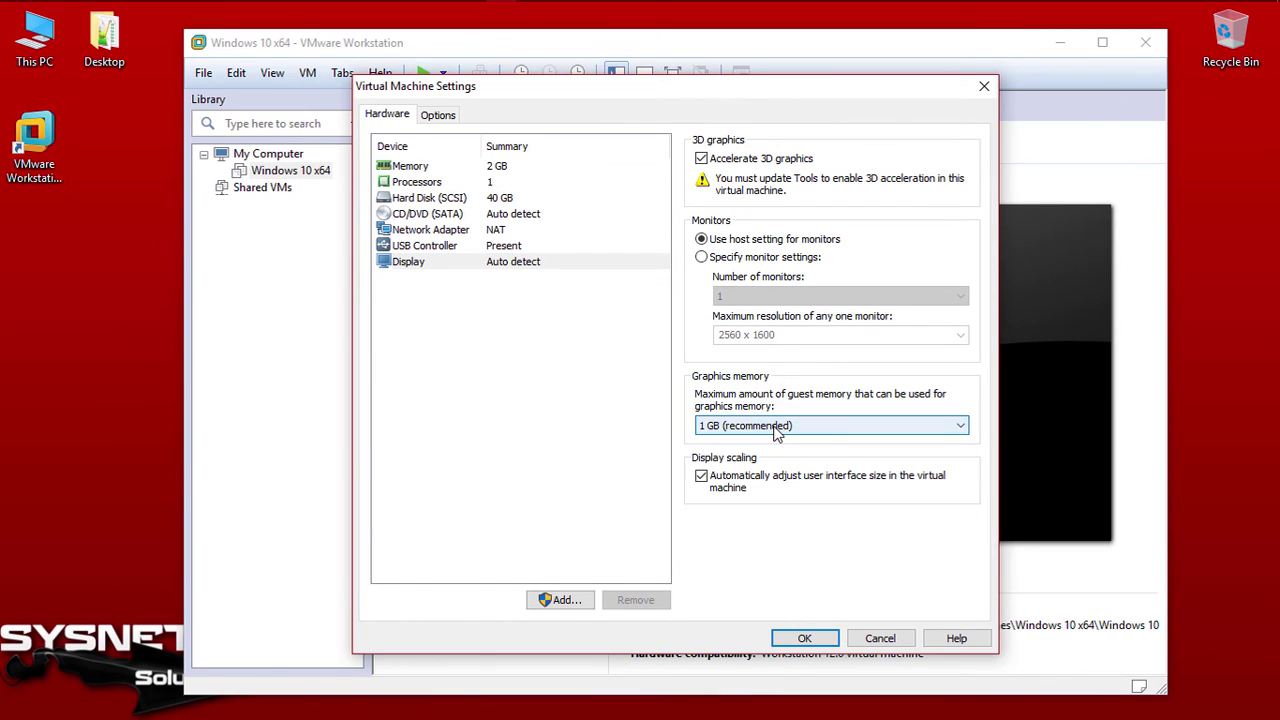
click(806, 638)
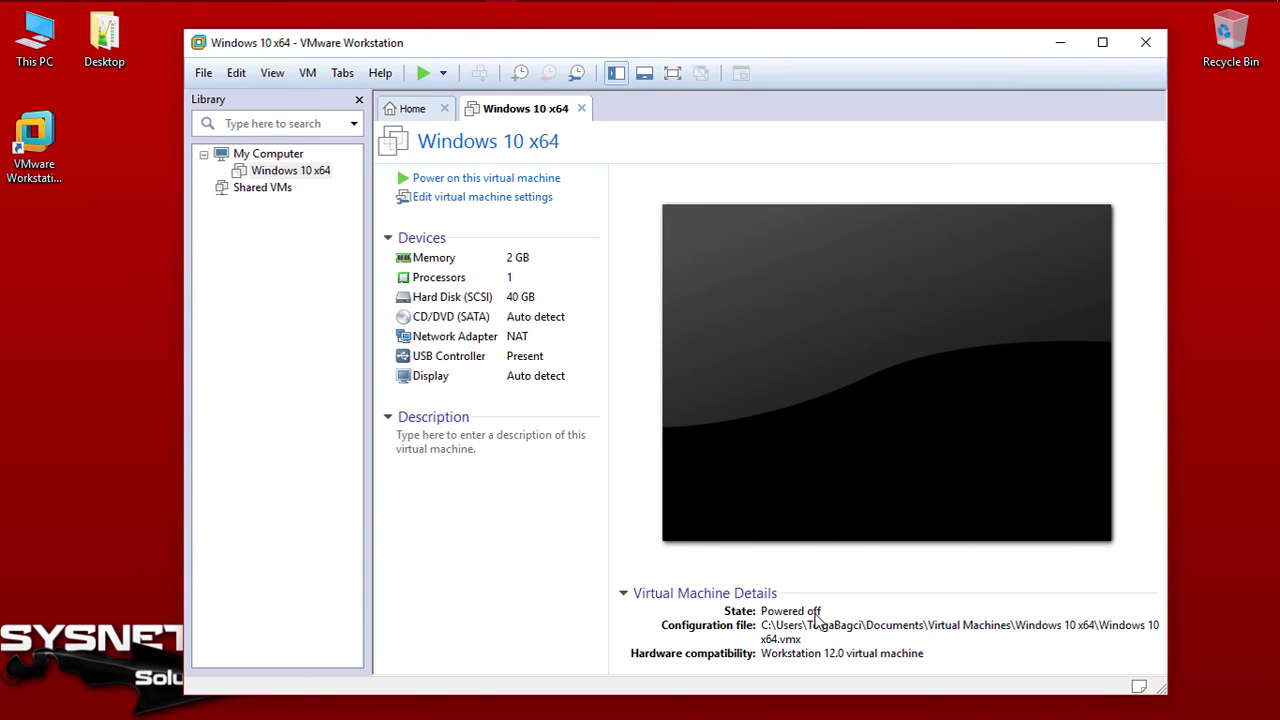
Step: Close the Home page along with VMware Workstation and refresh the Windows desktop
click(444, 108)
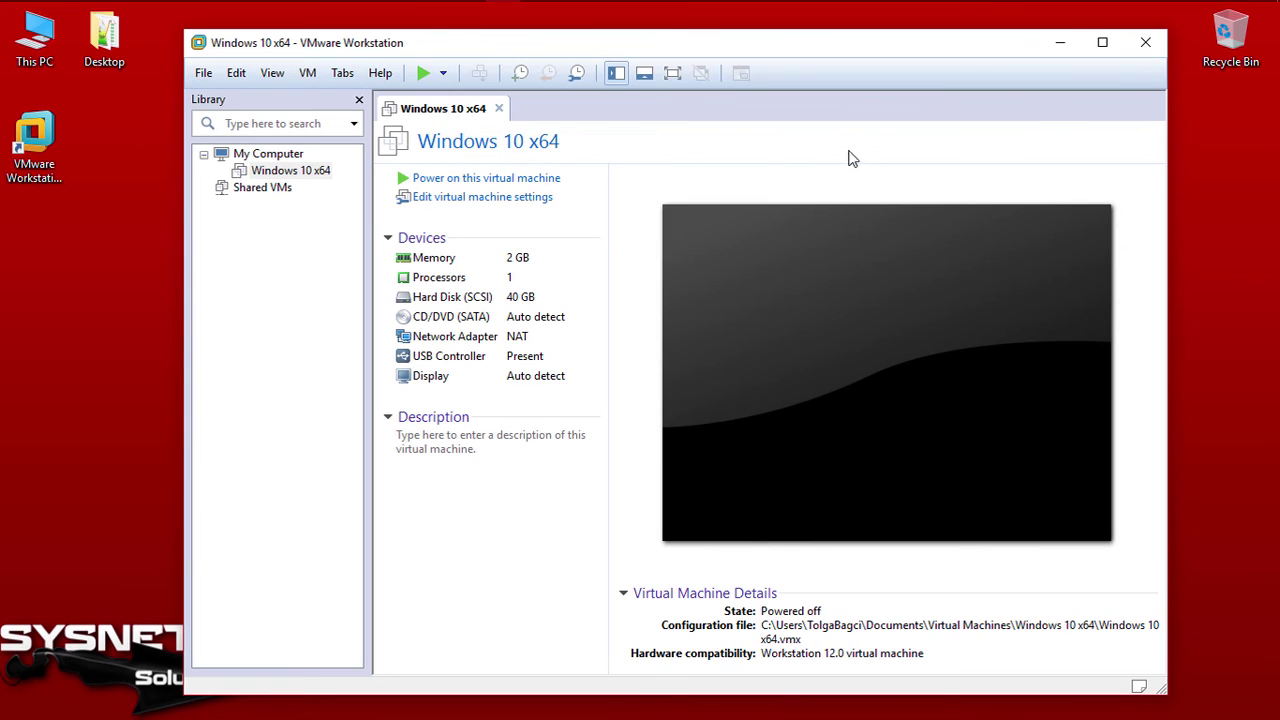
click(1145, 44)
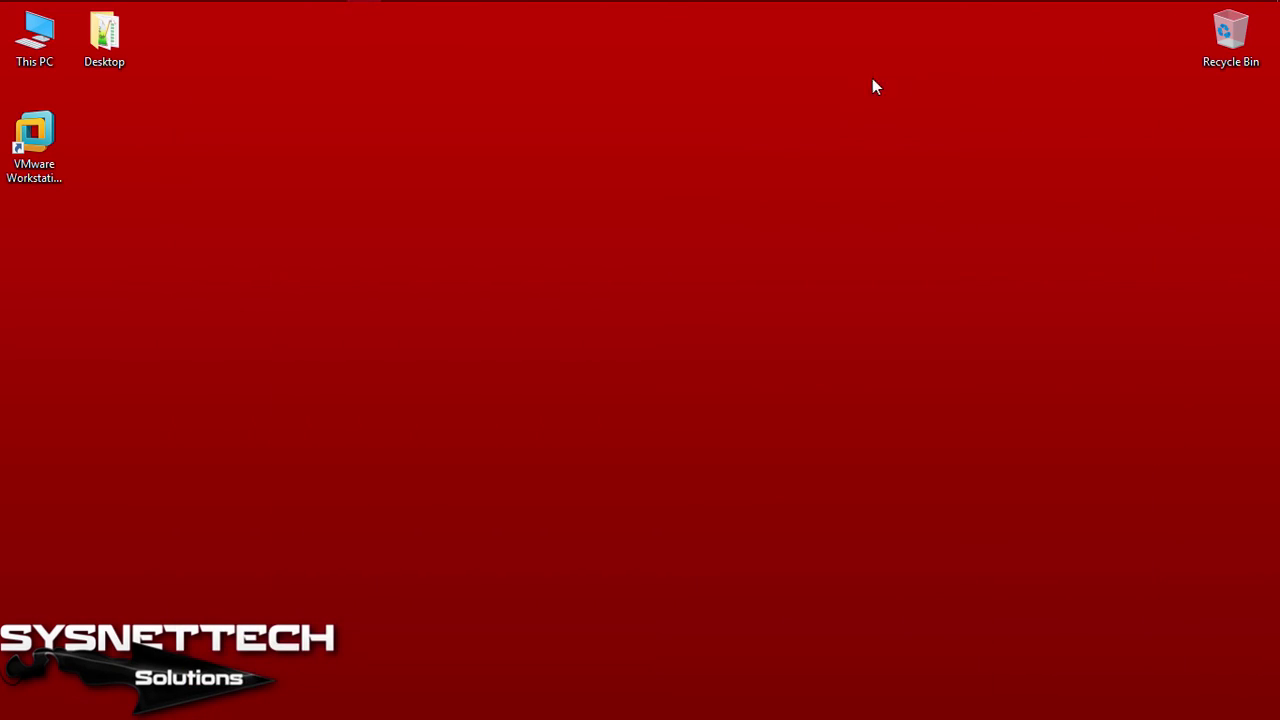
right_click(572, 128)
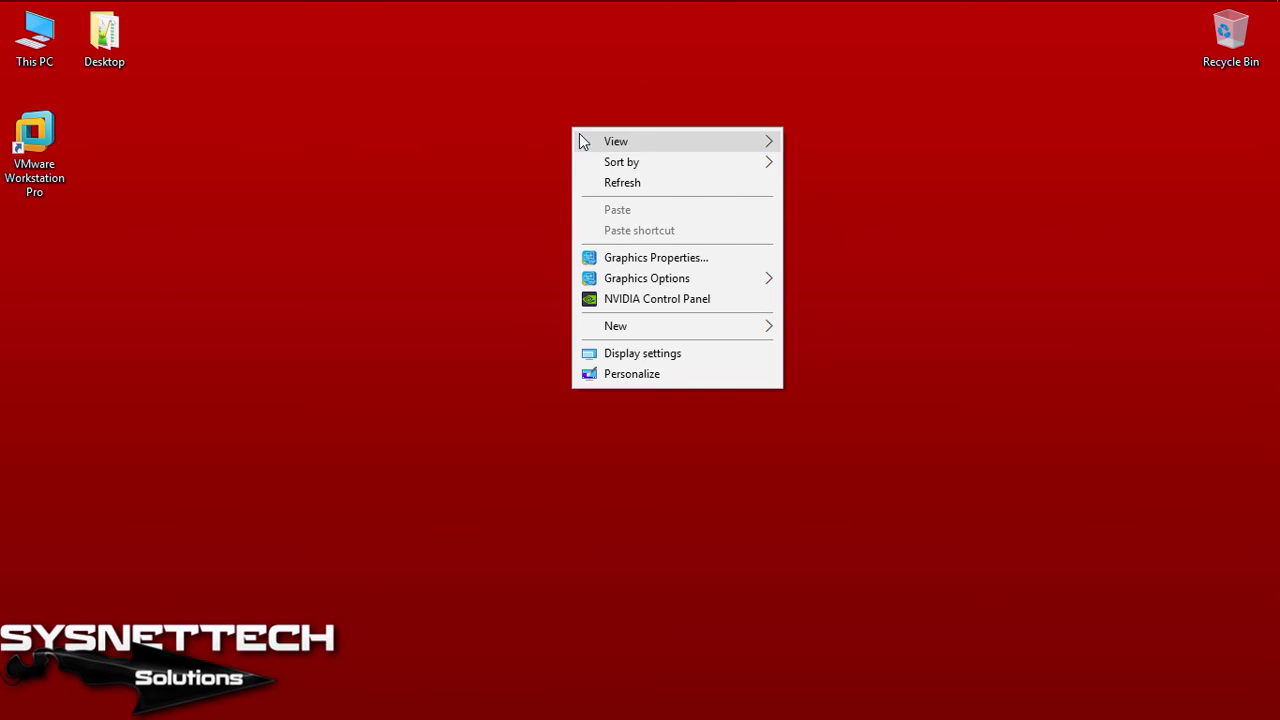
click(615, 182)
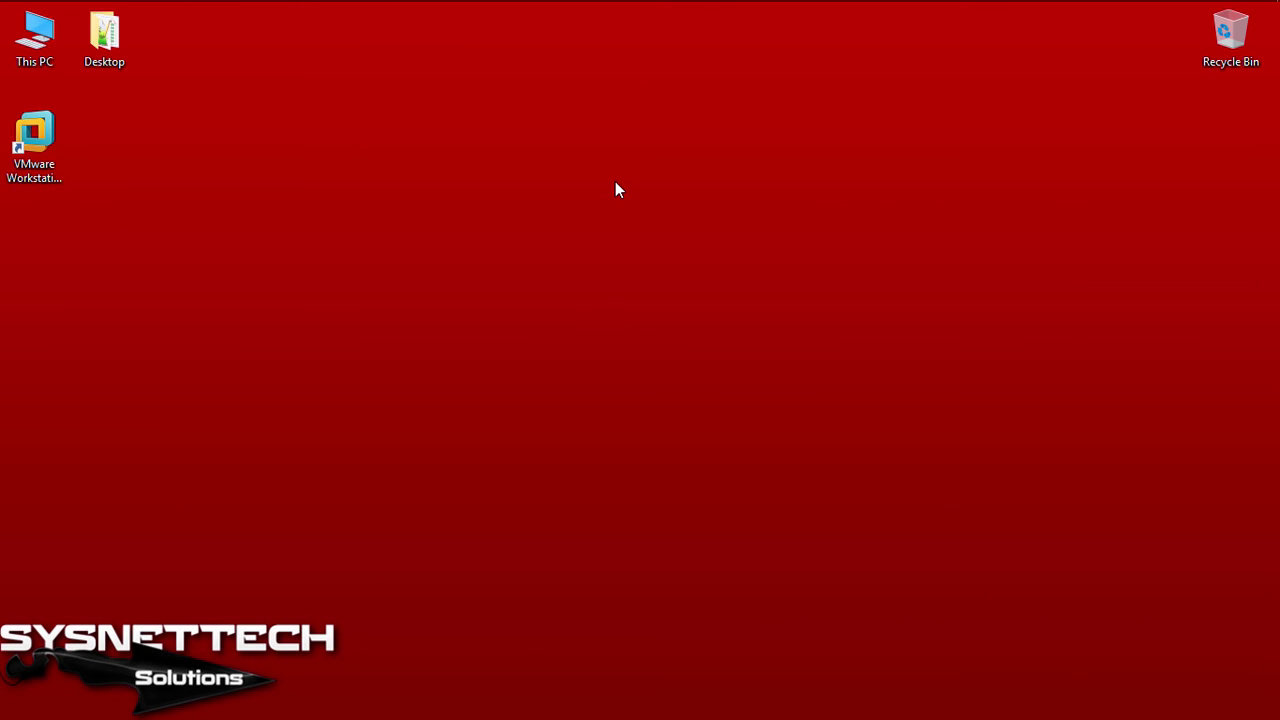